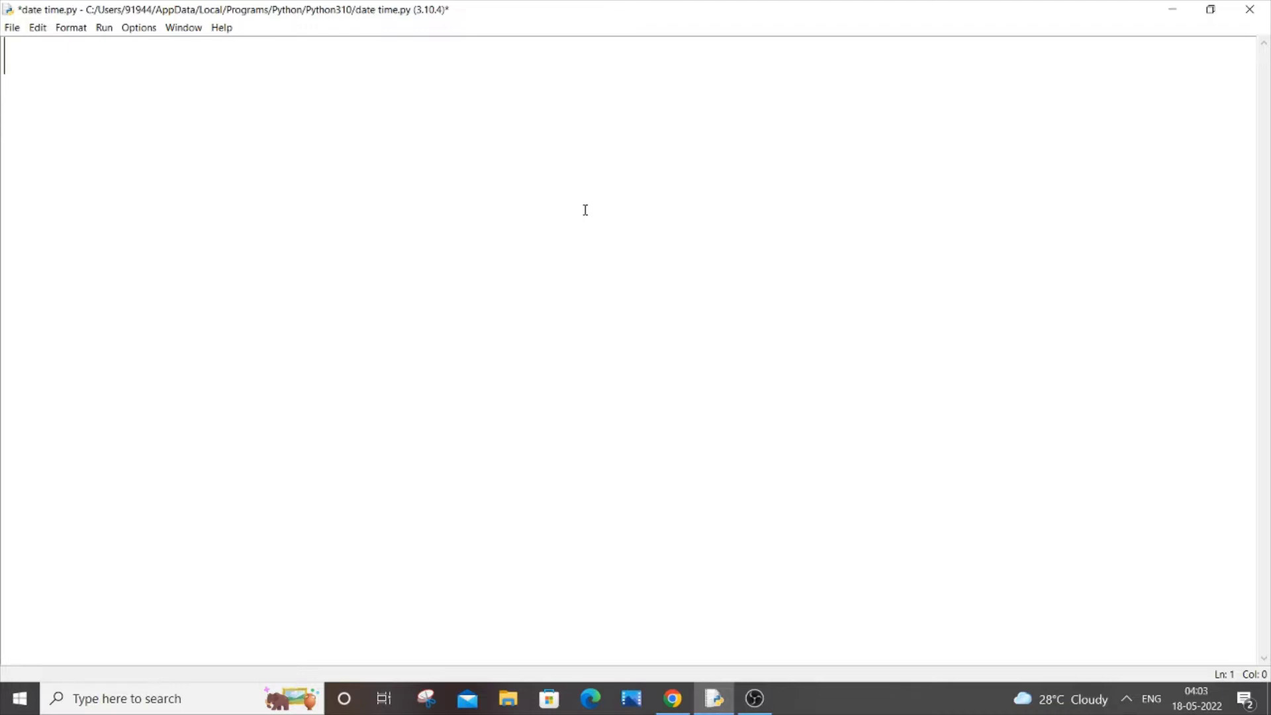
text(impor)
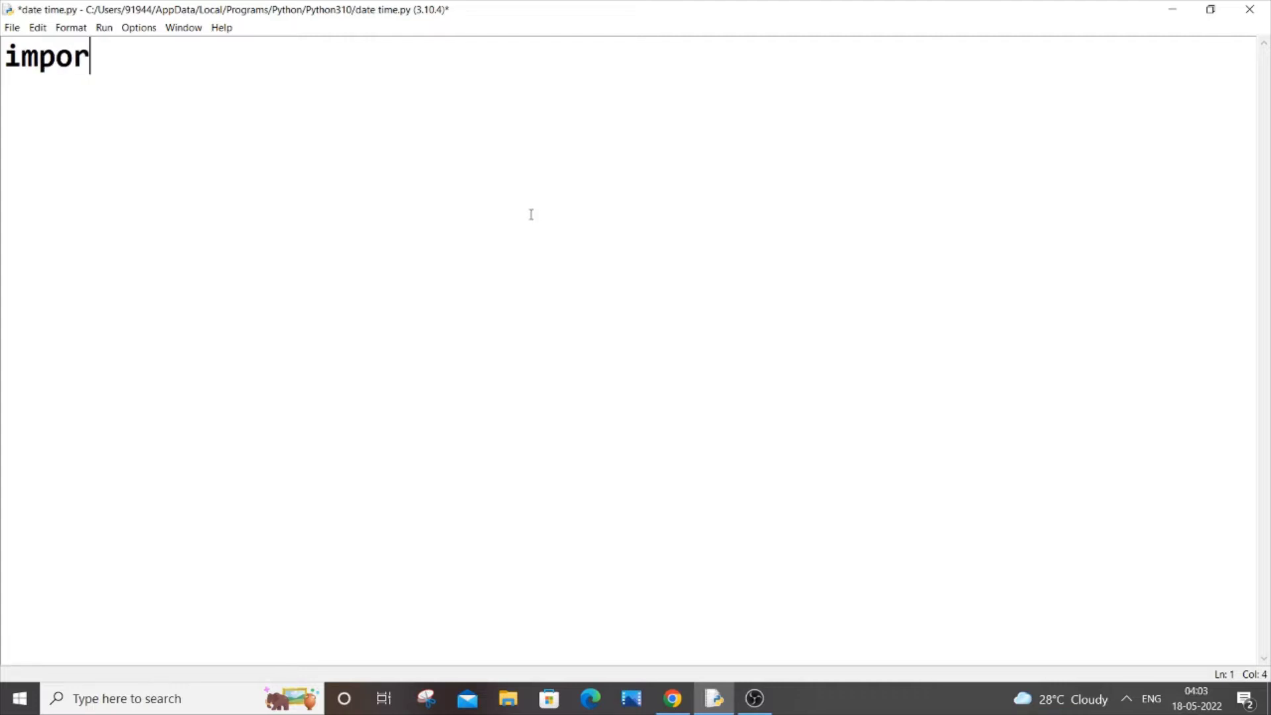
text(t datat)
- Write 'import datetime', 'ct=datetime.datetime.now()' and 'print(ct)' on three lines, then save
key(BackSpace)
key(BackSpace)
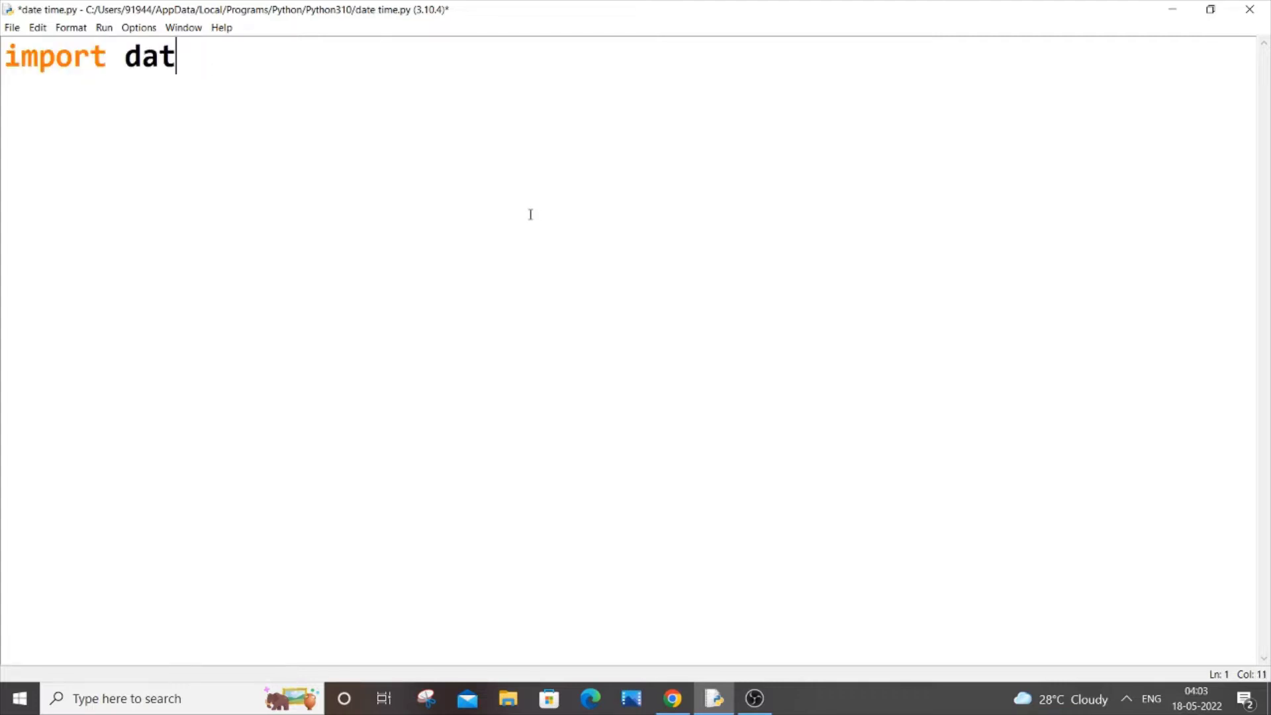
text(etime)
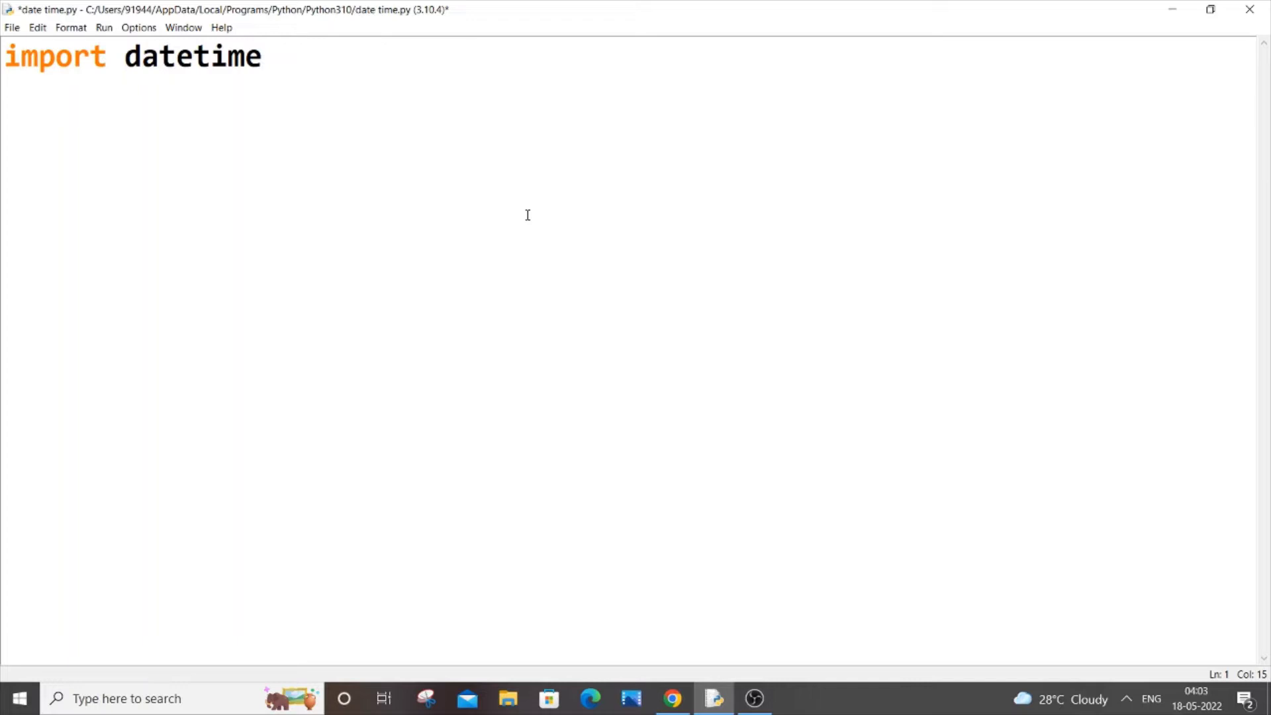
key(Return)
text(ct)
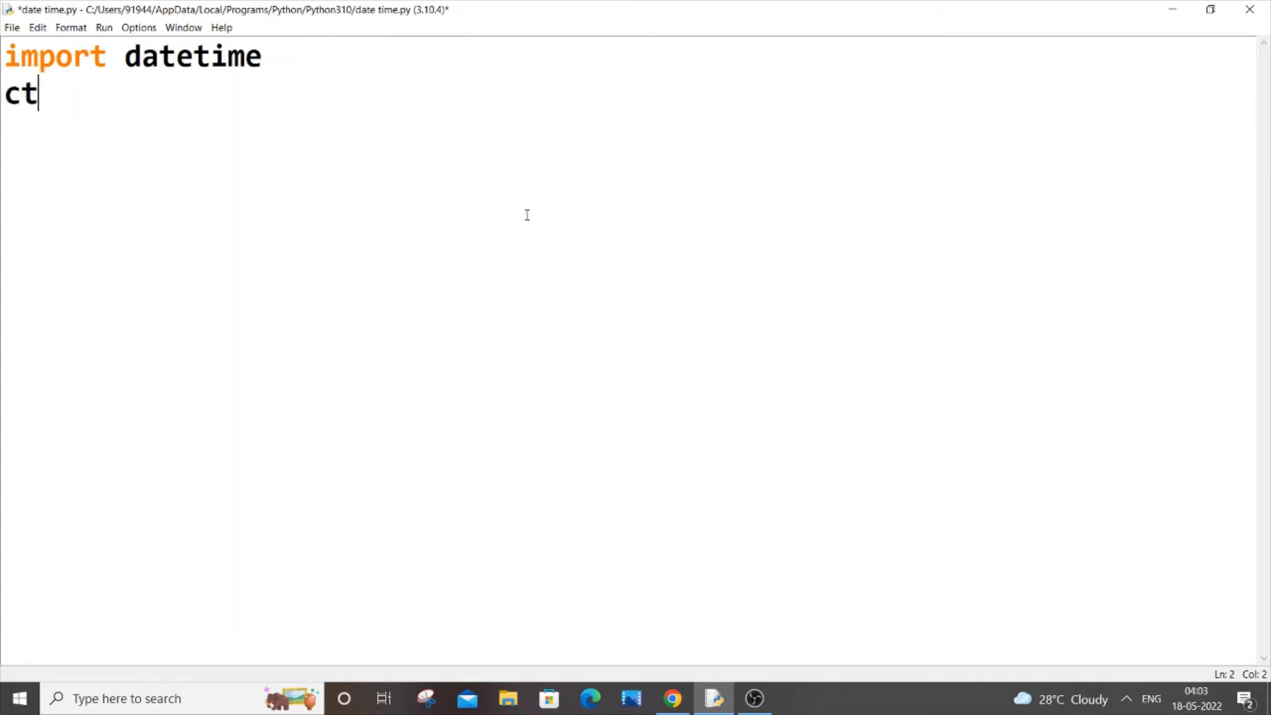
text(=dat)
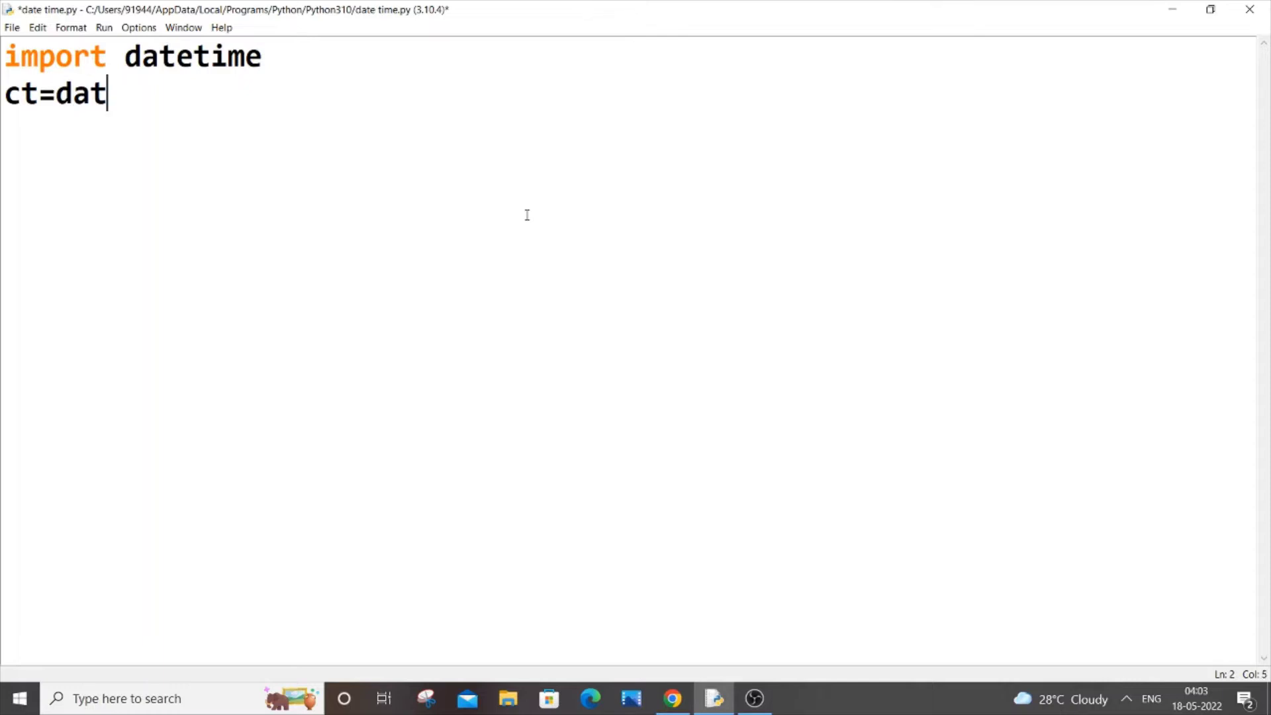
text(etime)
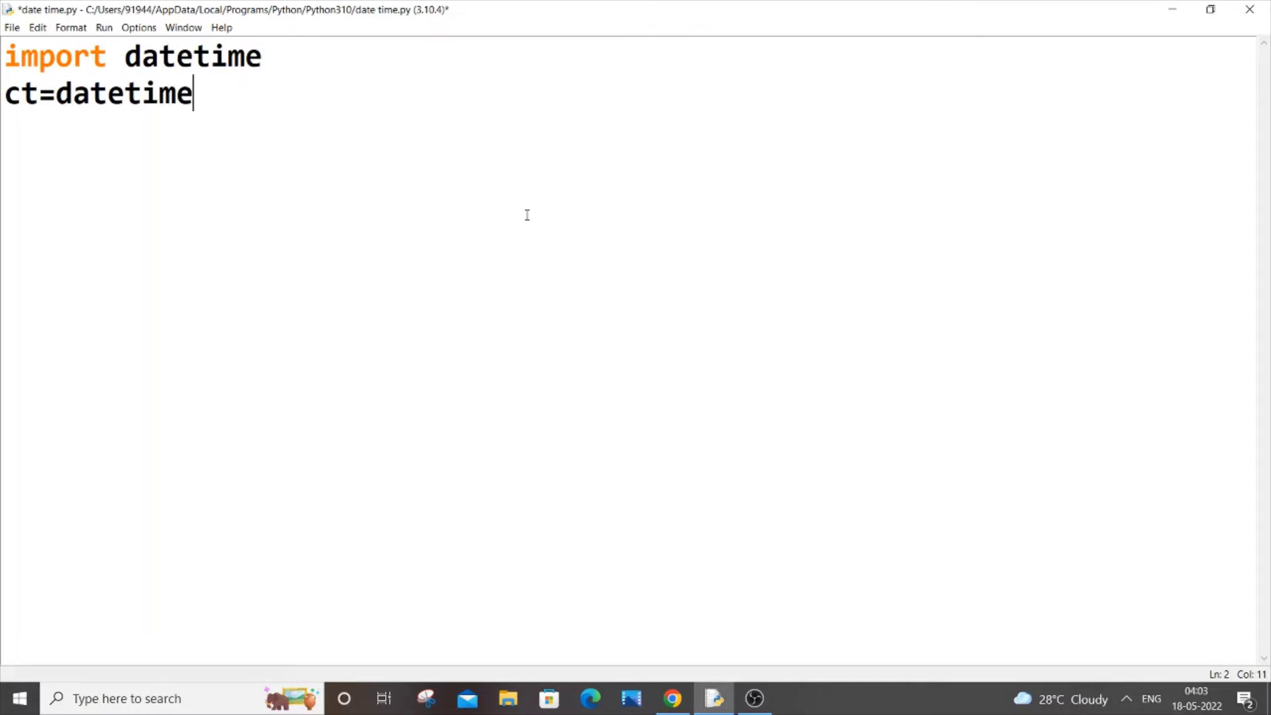
text(.dateti)
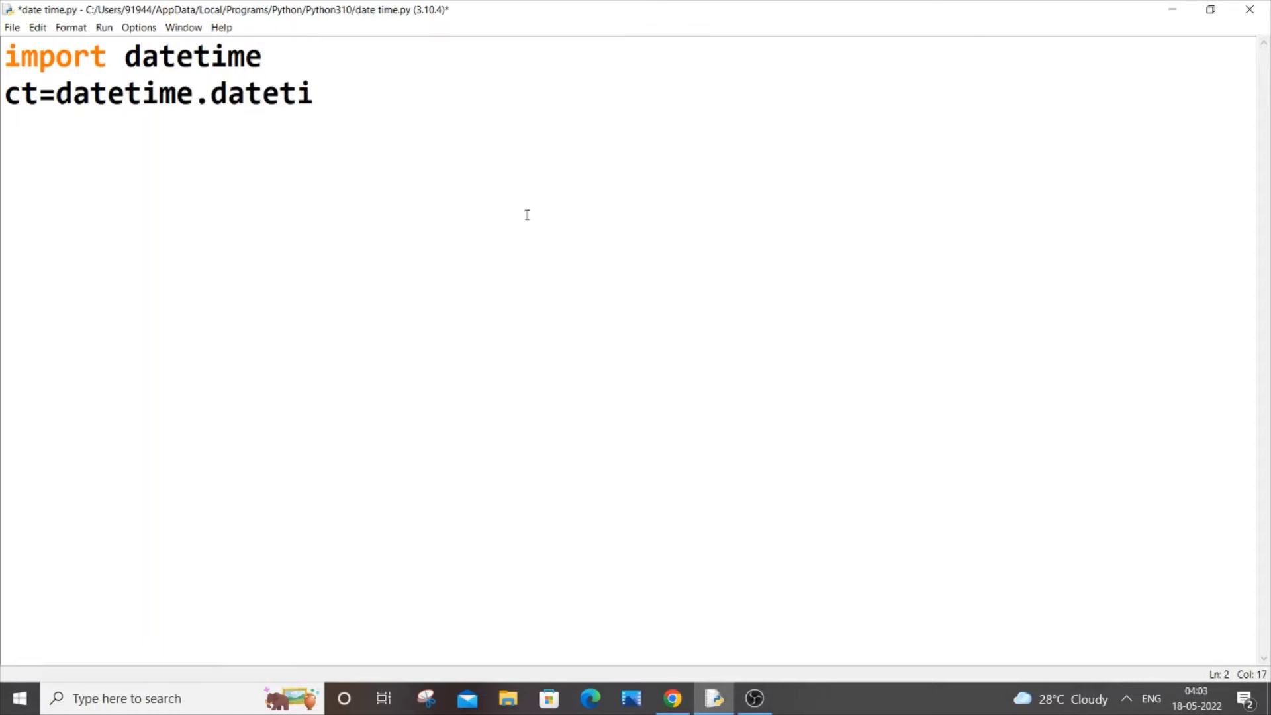
text(me.now)
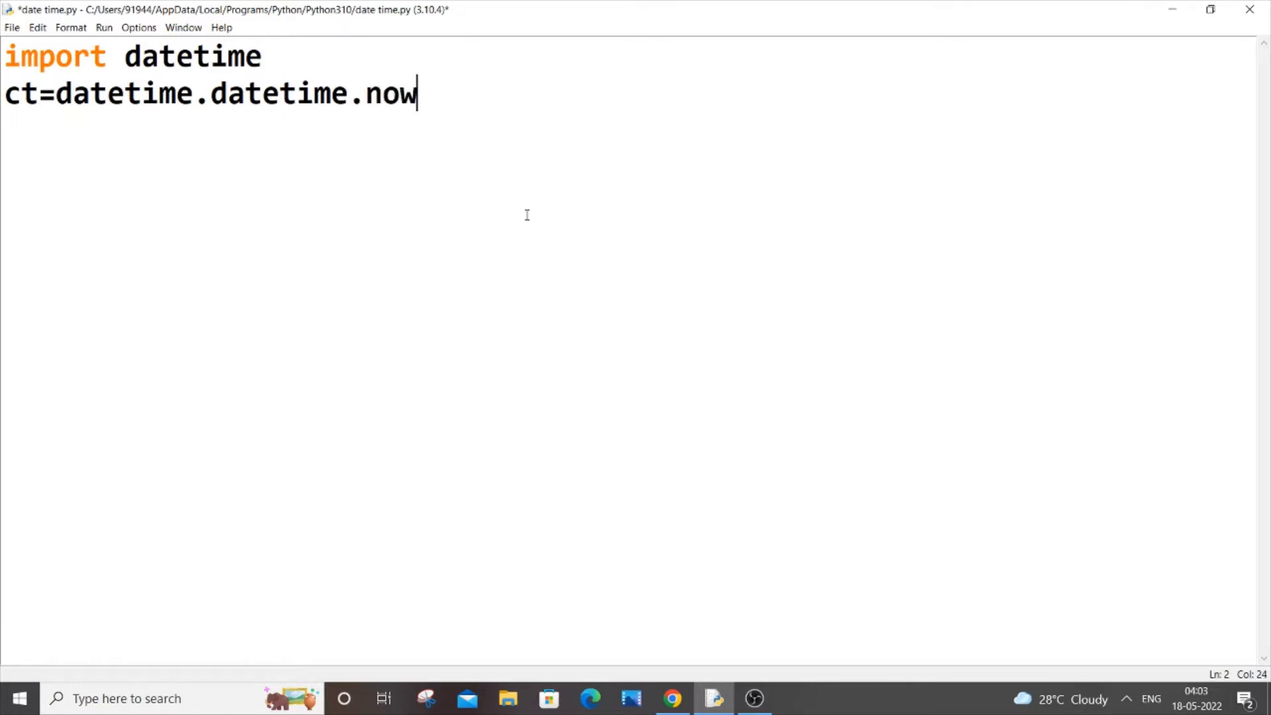
text(())
key(Return)
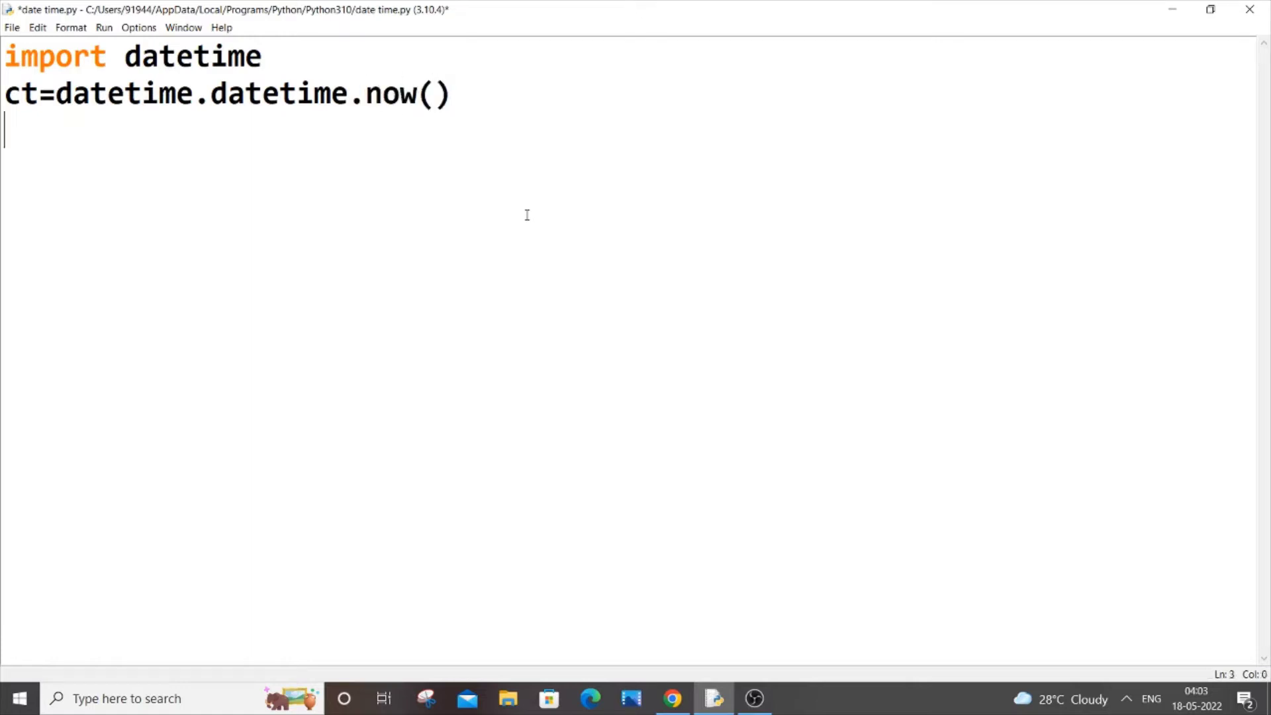
text(print)
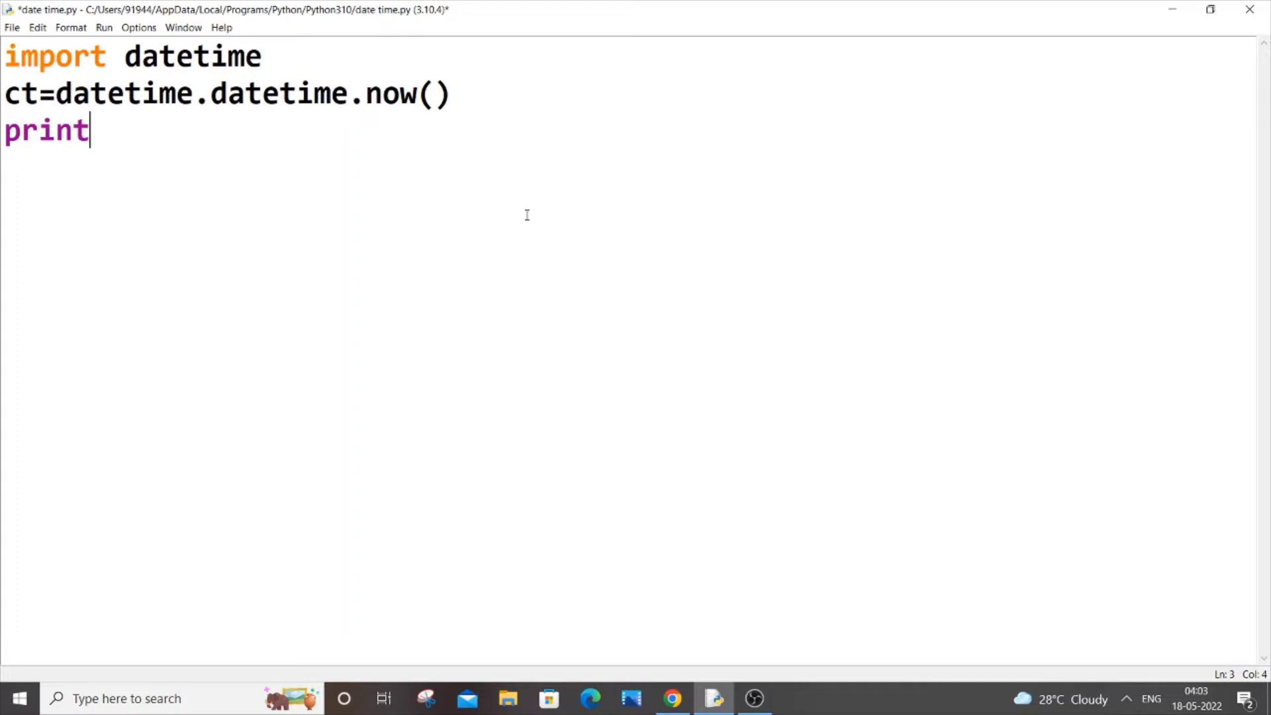
text((c)
text(t))
key(ctrl+s)
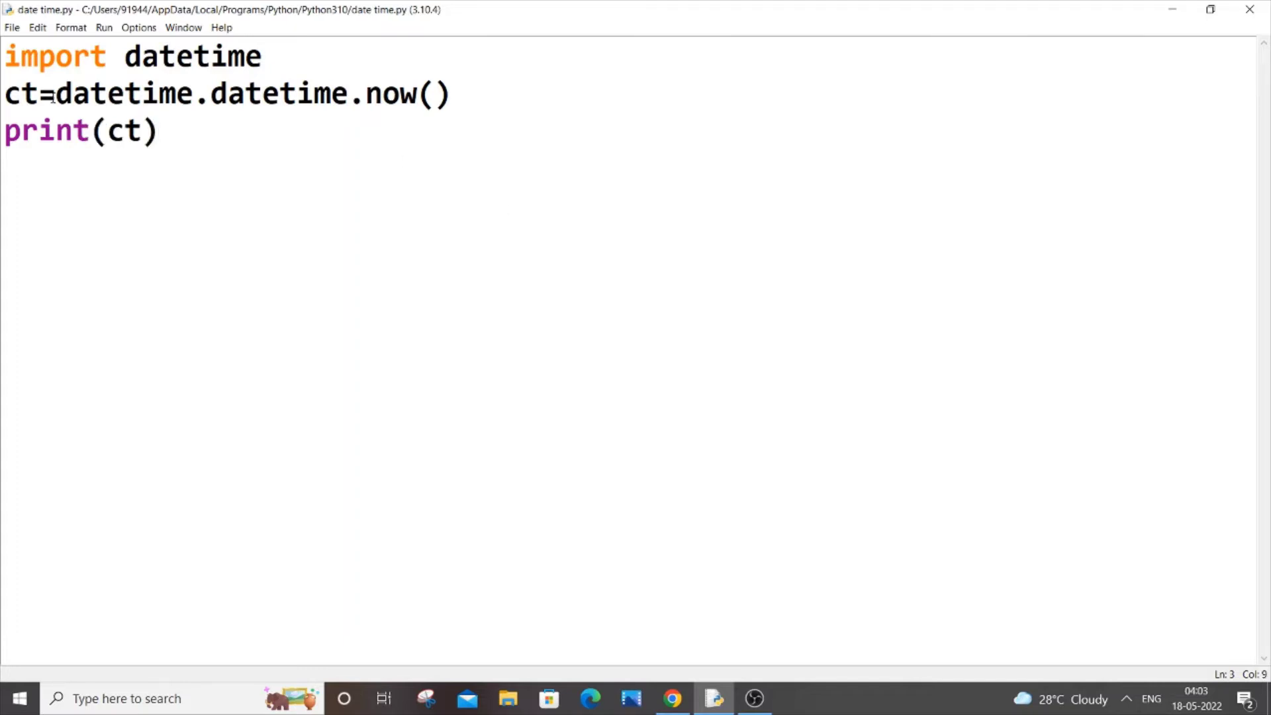
- Run the script and inspect the date parts of the printed timestamp in the shell
click(104, 27)
click(133, 44)
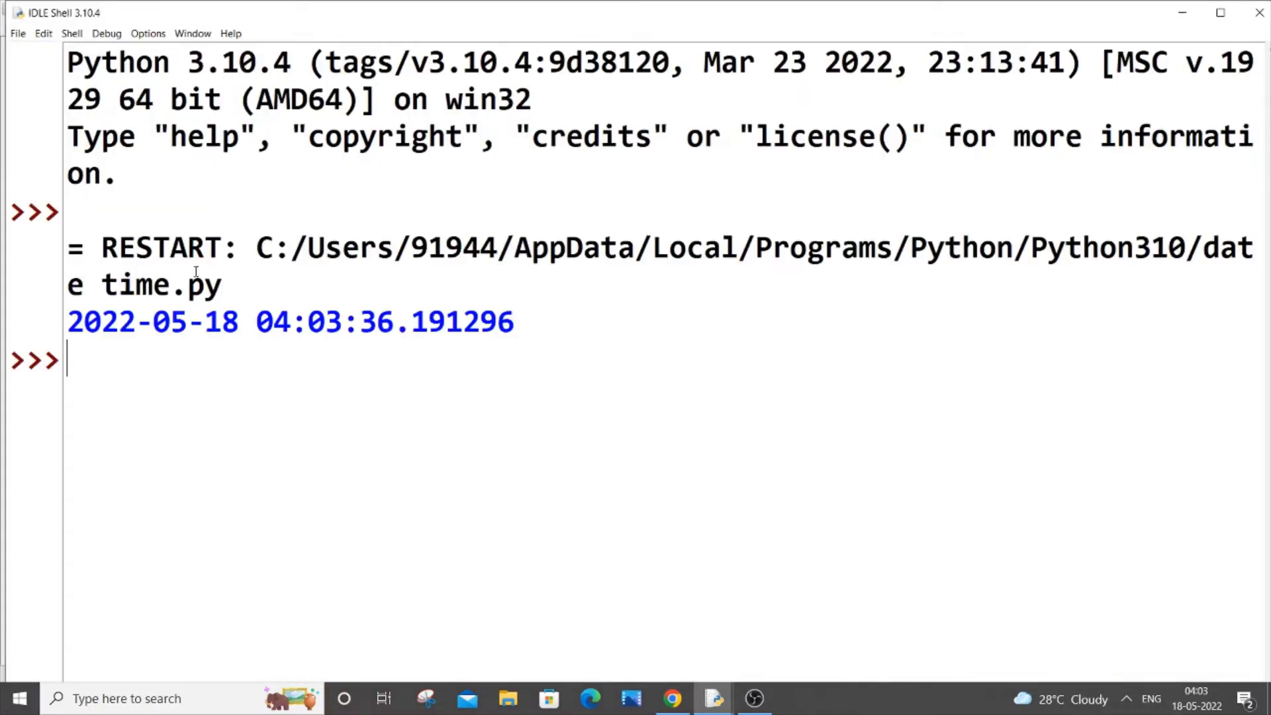
click(240, 322)
mouse_move(1059, 14)
mouse_down()
mouse_move(997, 44)
mouse_move(1004, 32)
mouse_up()
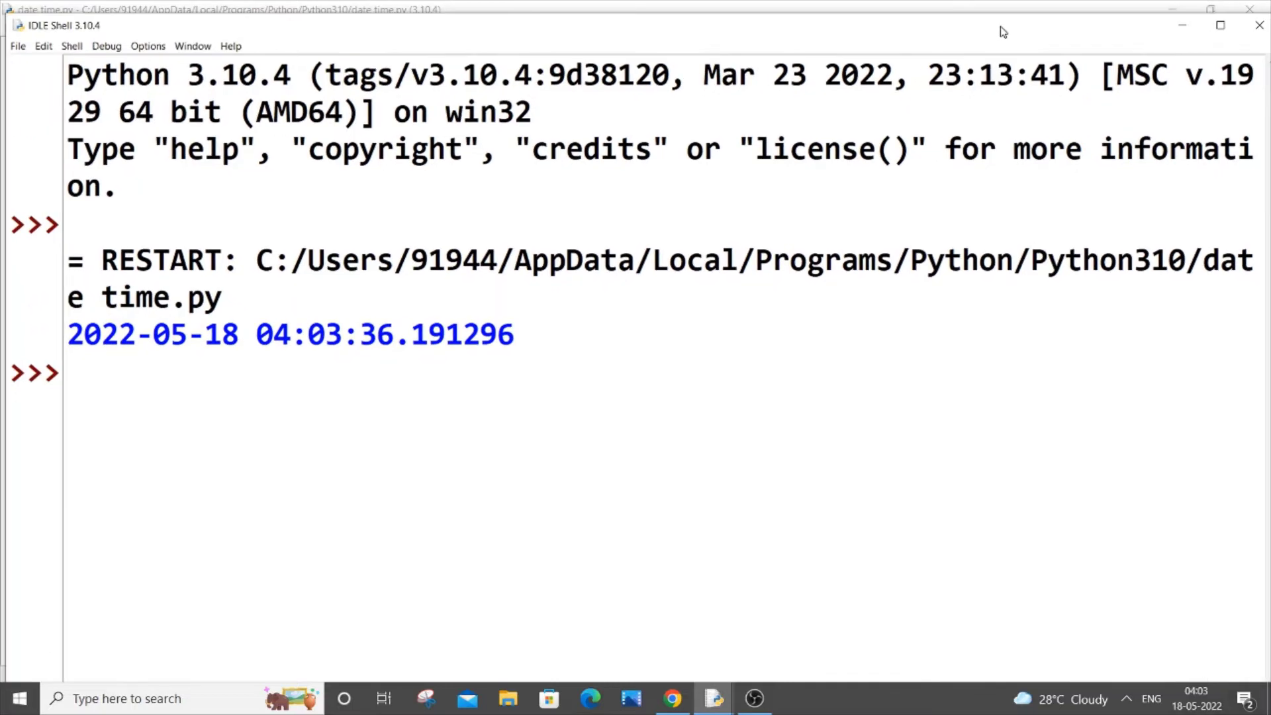
mouse_move(136, 335)
mouse_down()
mouse_move(67, 335)
mouse_move(223, 335)
mouse_up()
drag(819, 43, 741, 75)
- Close the shell and paste a copy of the year print line below it
click(1151, 70)
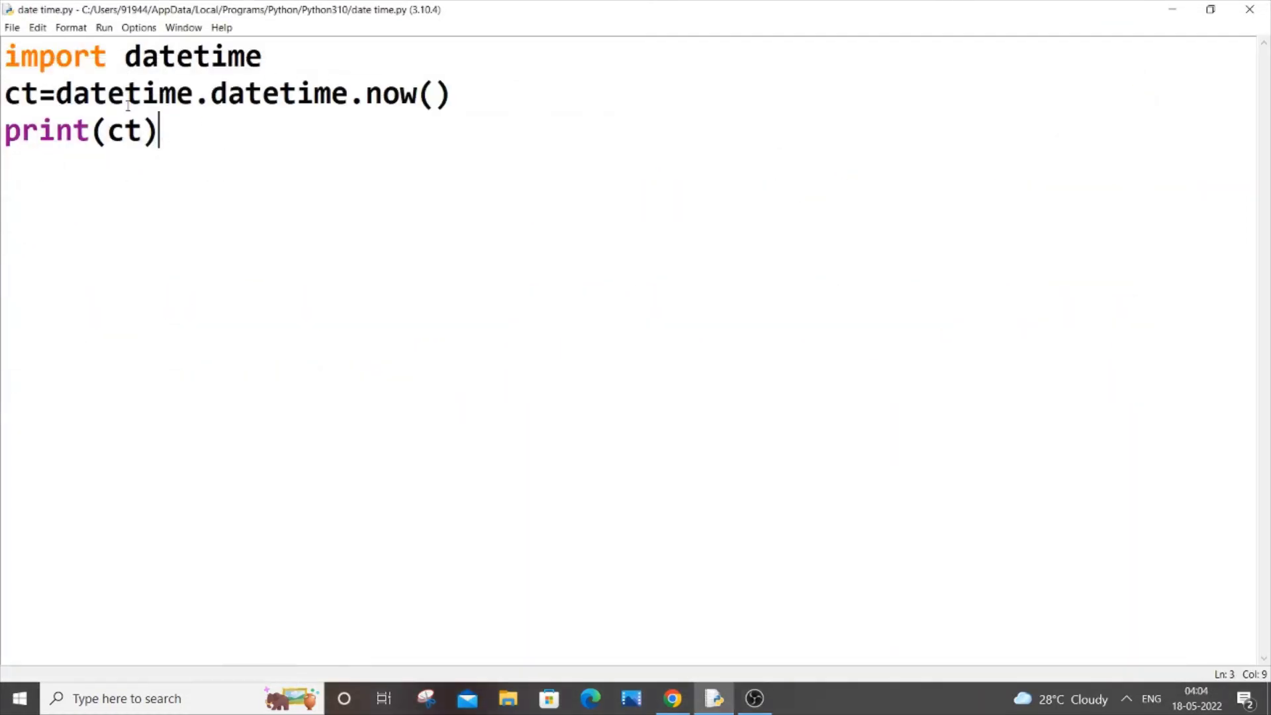
click(116, 130)
text("year)
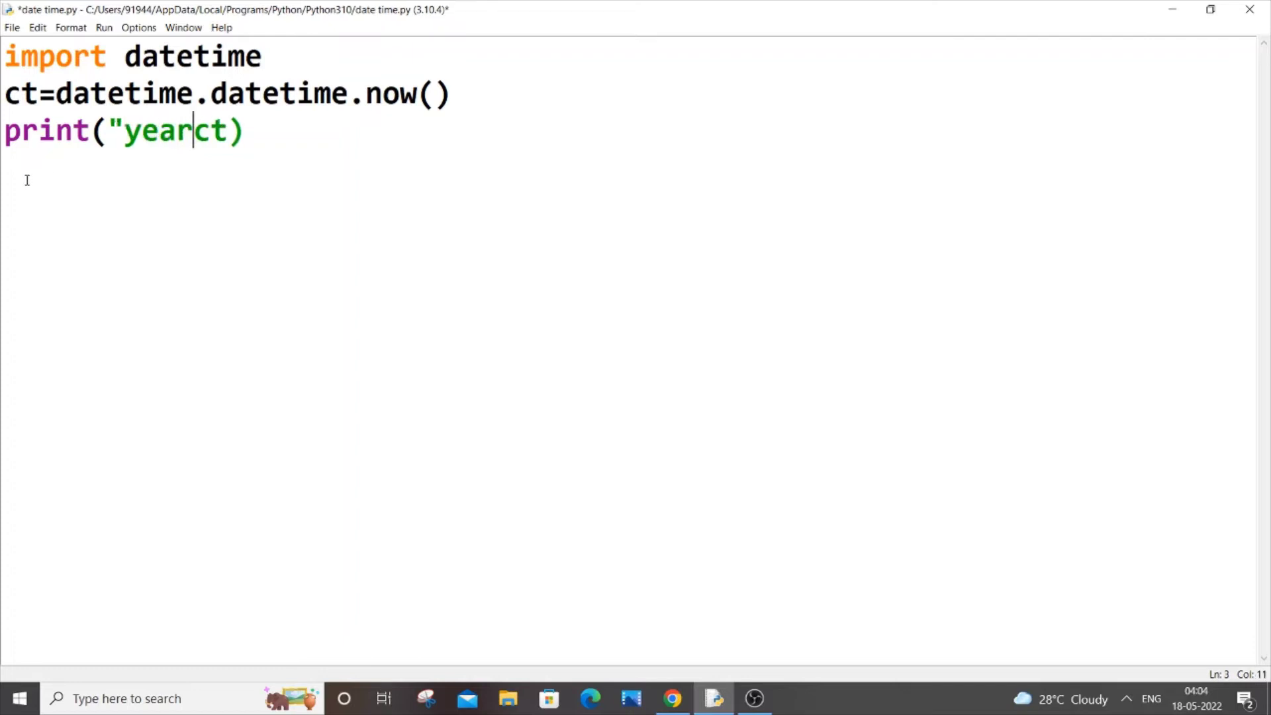
text(",)
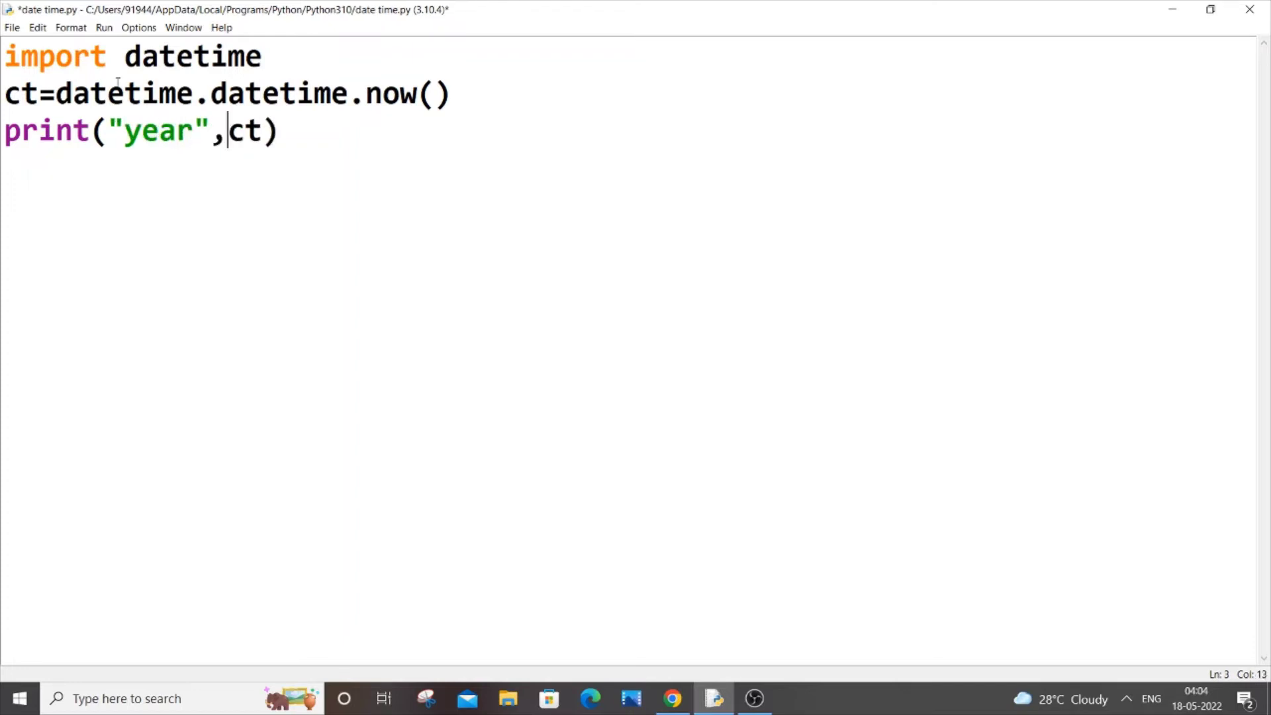
click(266, 132)
text(.year)
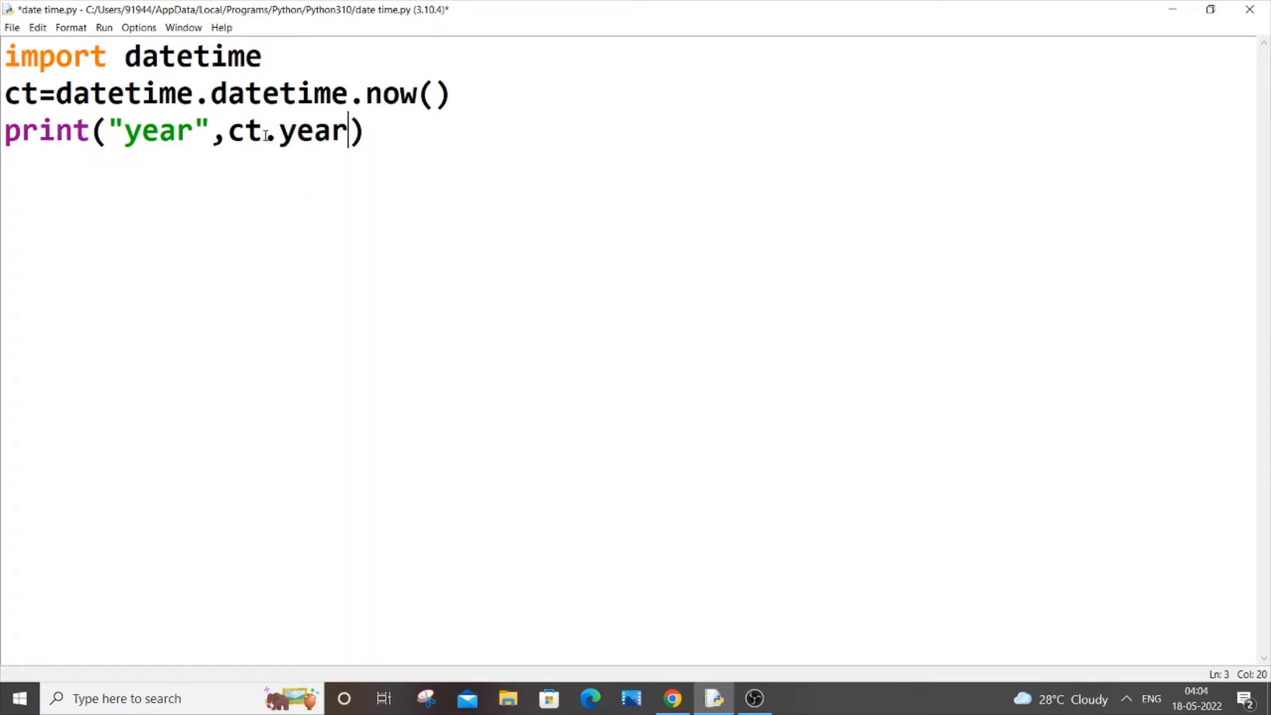
drag(420, 131, 4, 131)
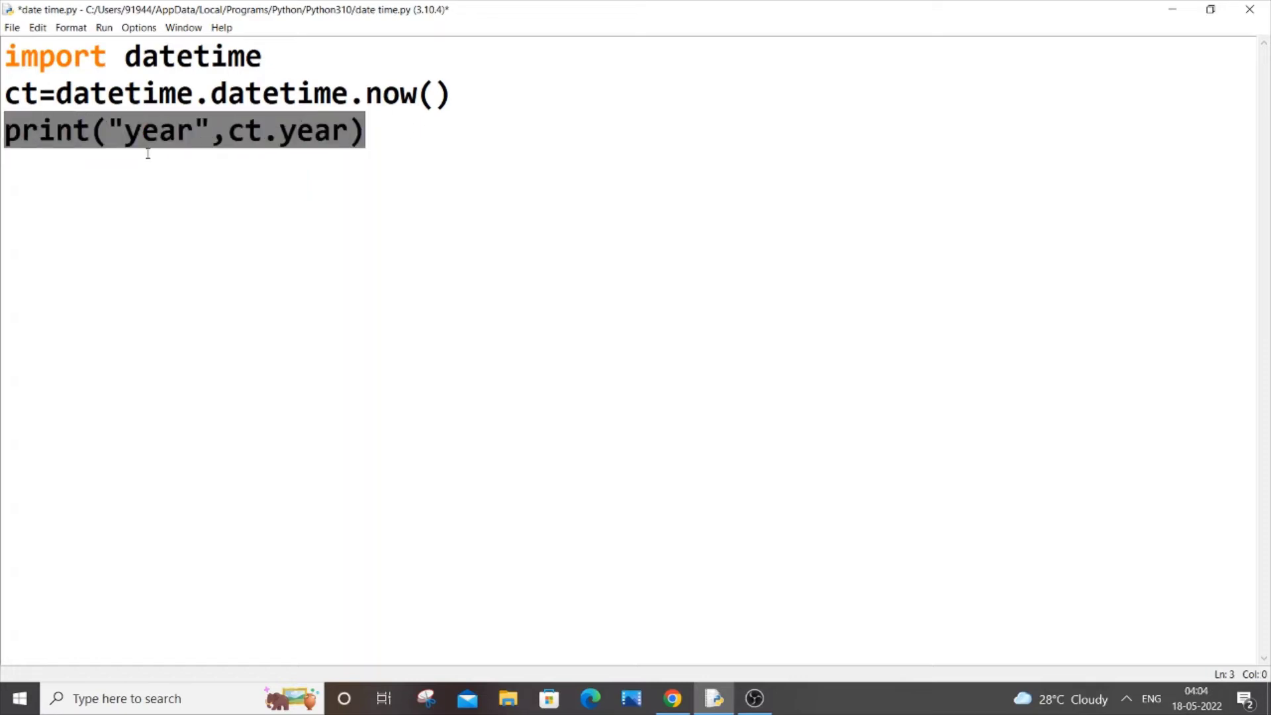
click(423, 120)
key(Return)
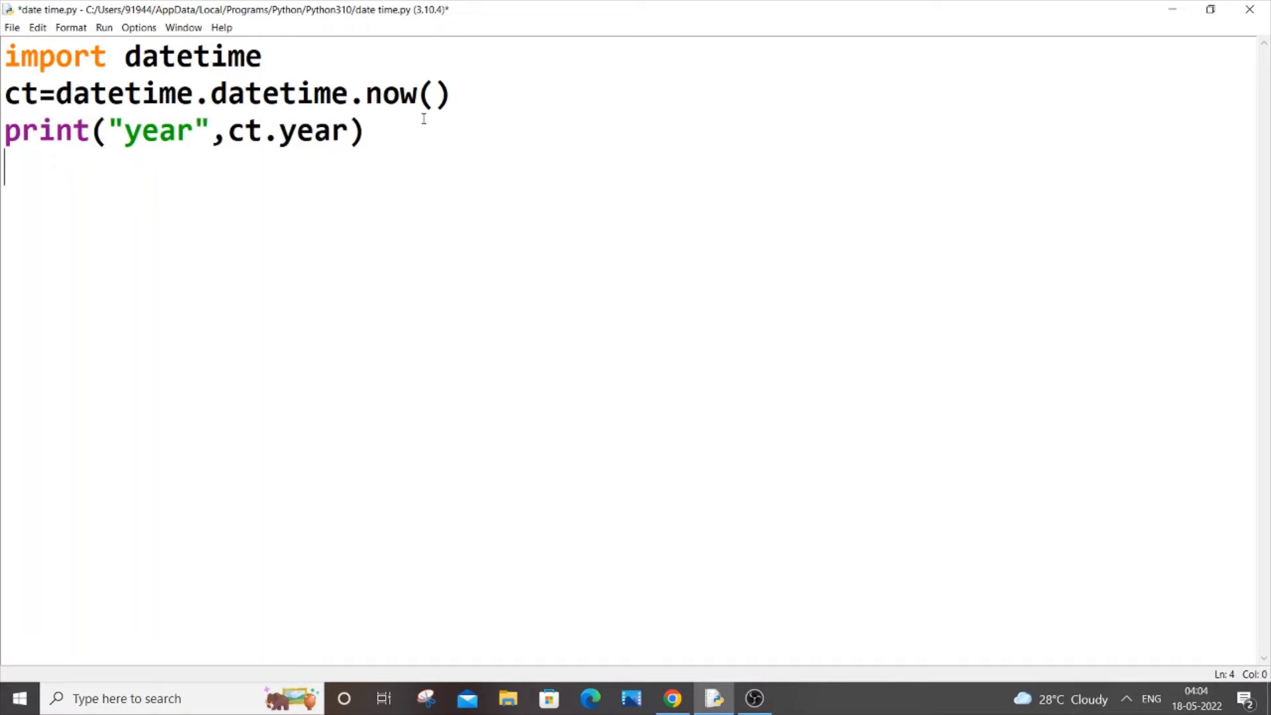
text(print("year",ct.year))
- Edit the copied line into print(ct.day), removing the year label
click(228, 171)
drag(227, 171, 123, 172)
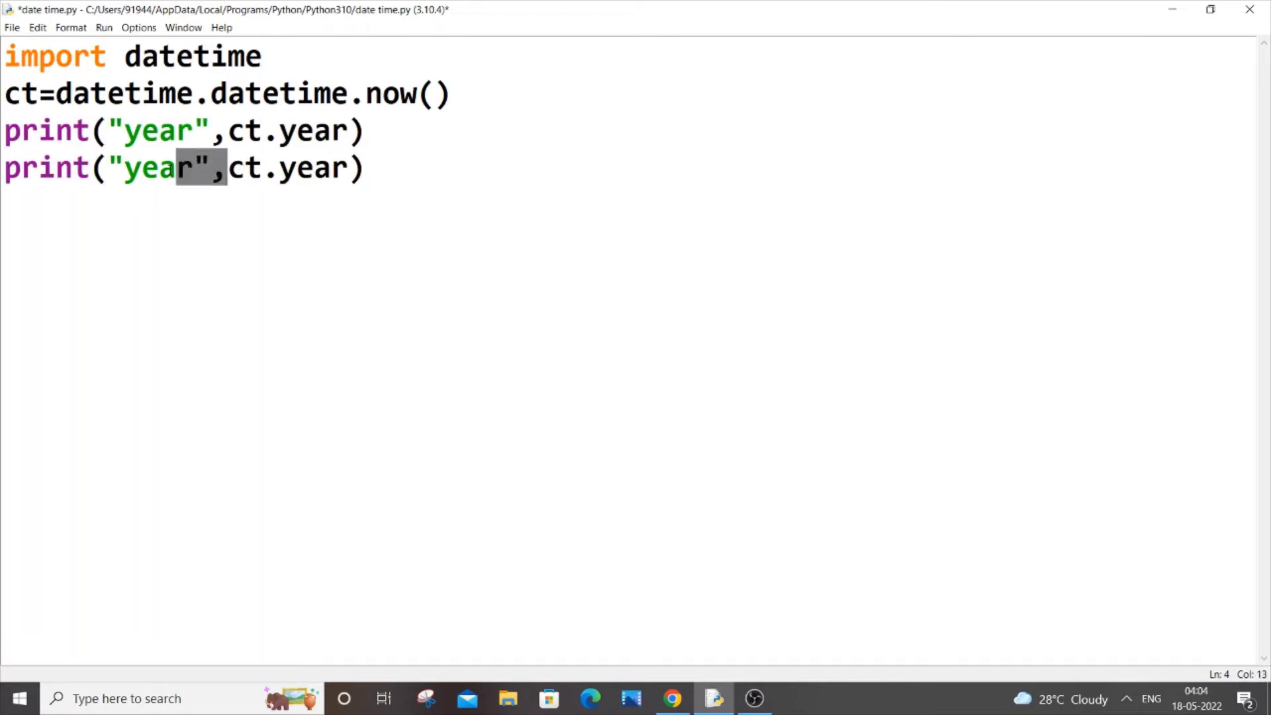
key(BackSpace)
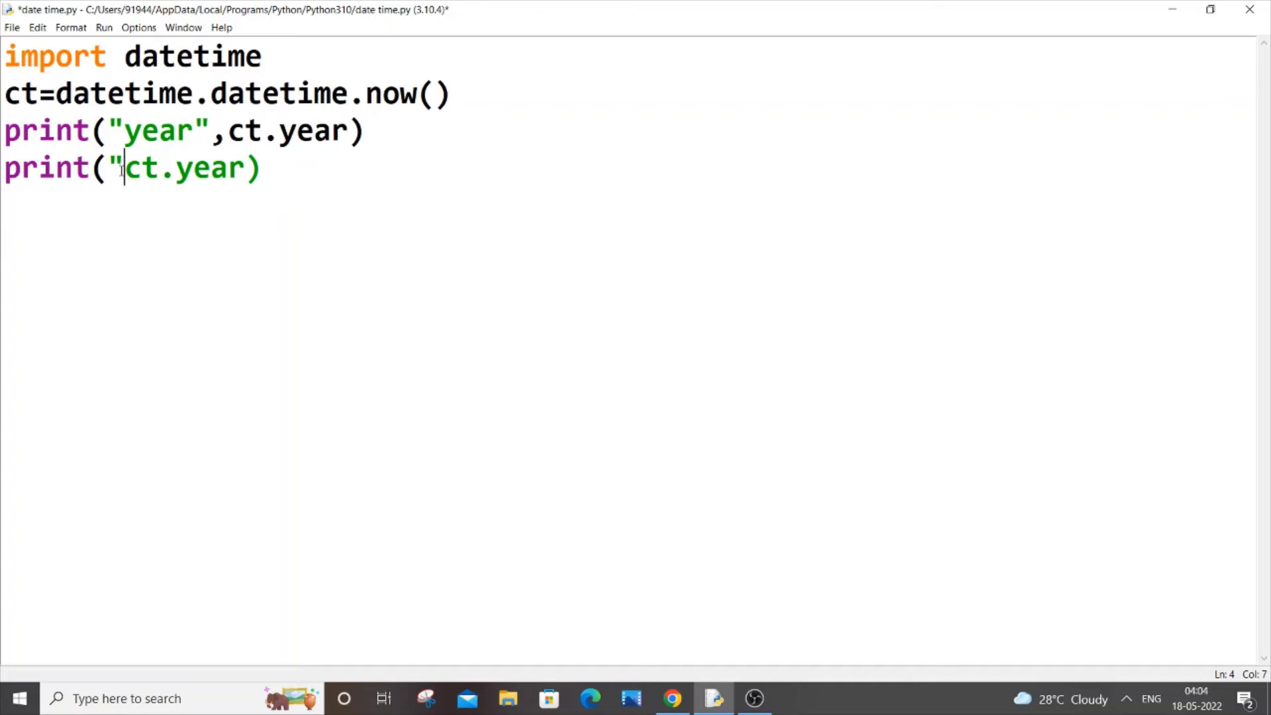
key(BackSpace)
click(231, 171)
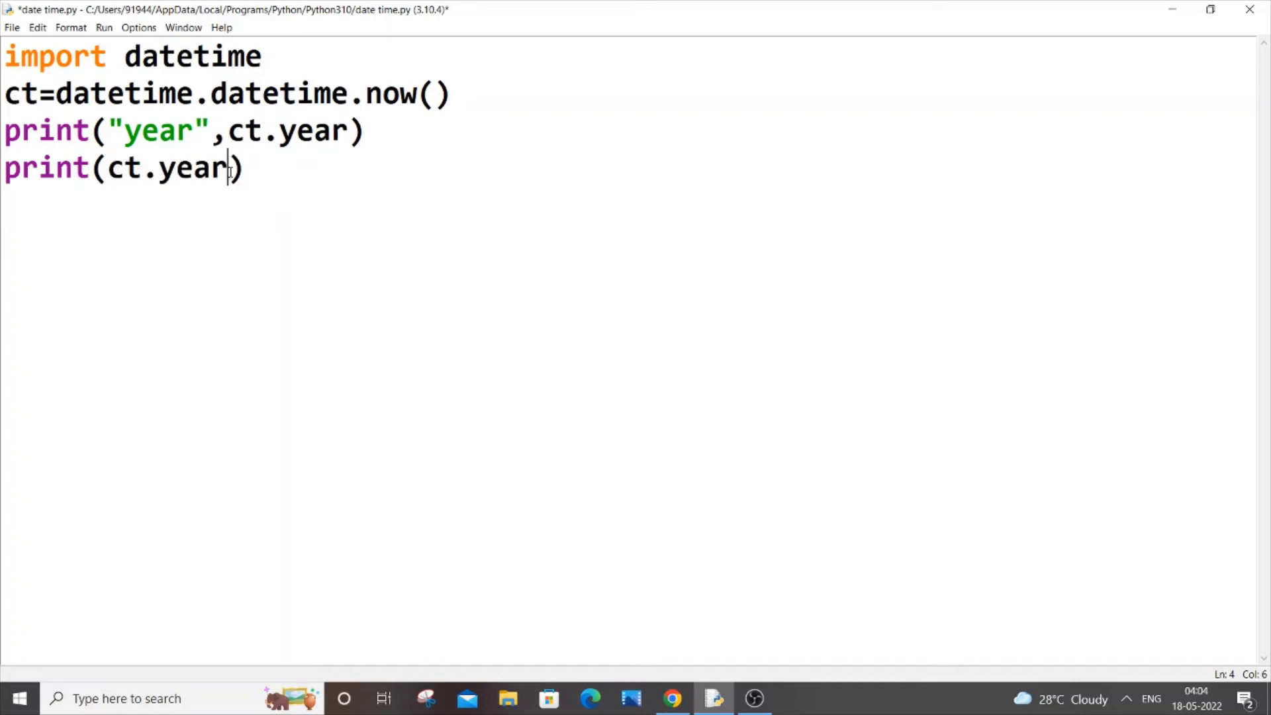
key(BackSpace)
key(BackSpace)
key(BackSpace)
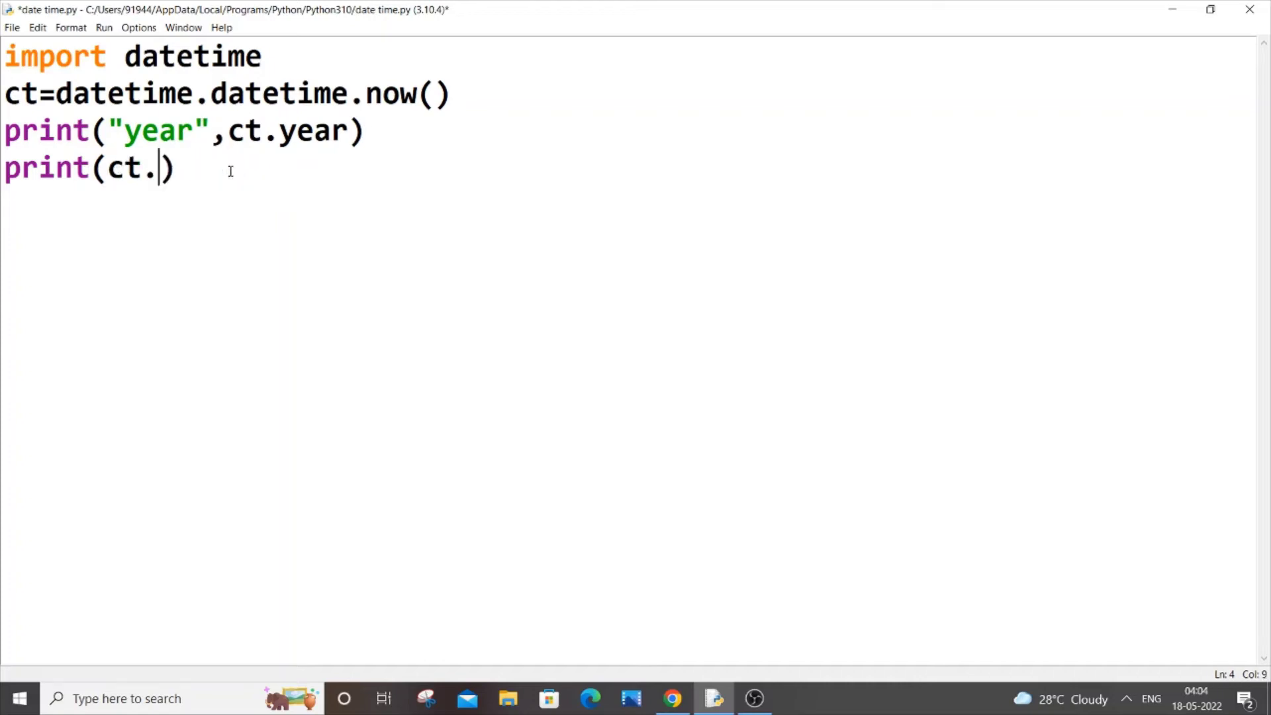
text(dat)
key(BackSpace)
text(y)
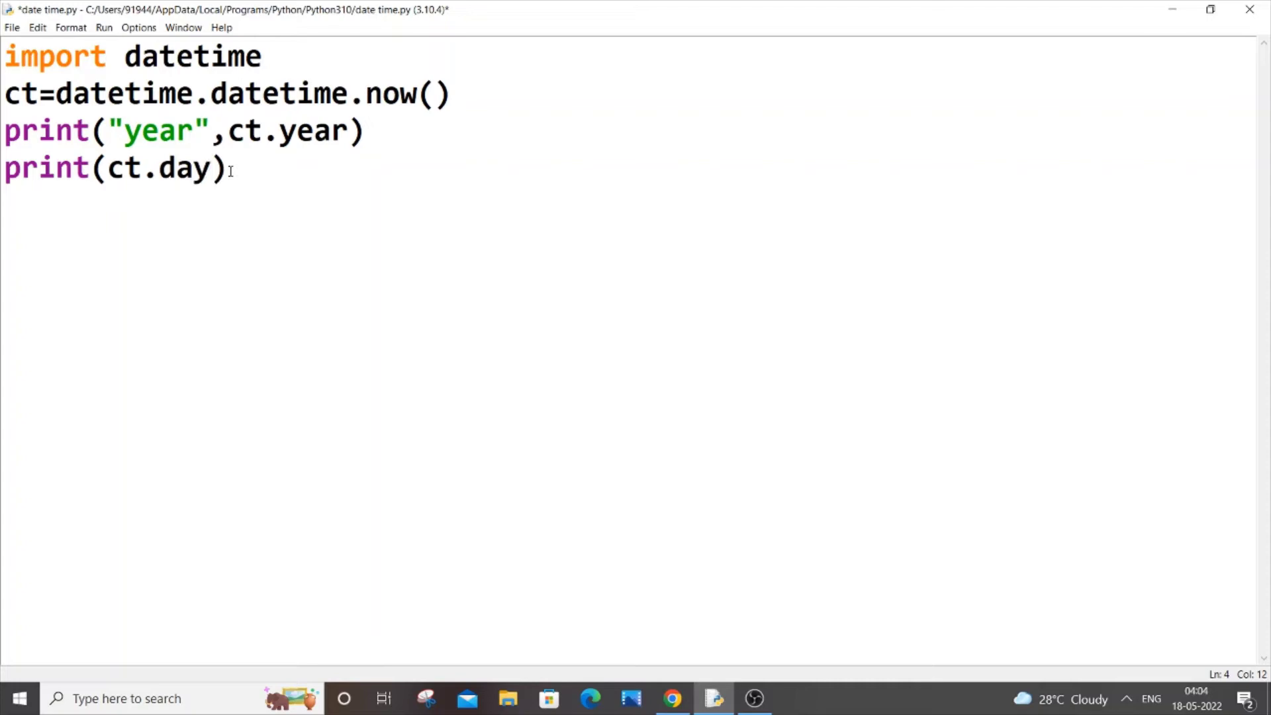
- Duplicate the day line and change the copy to print(ct.month)
drag(231, 170, 6, 171)
key(ctrl+c)
key(End)
key(Return)
key(ctrl+v)
click(211, 205)
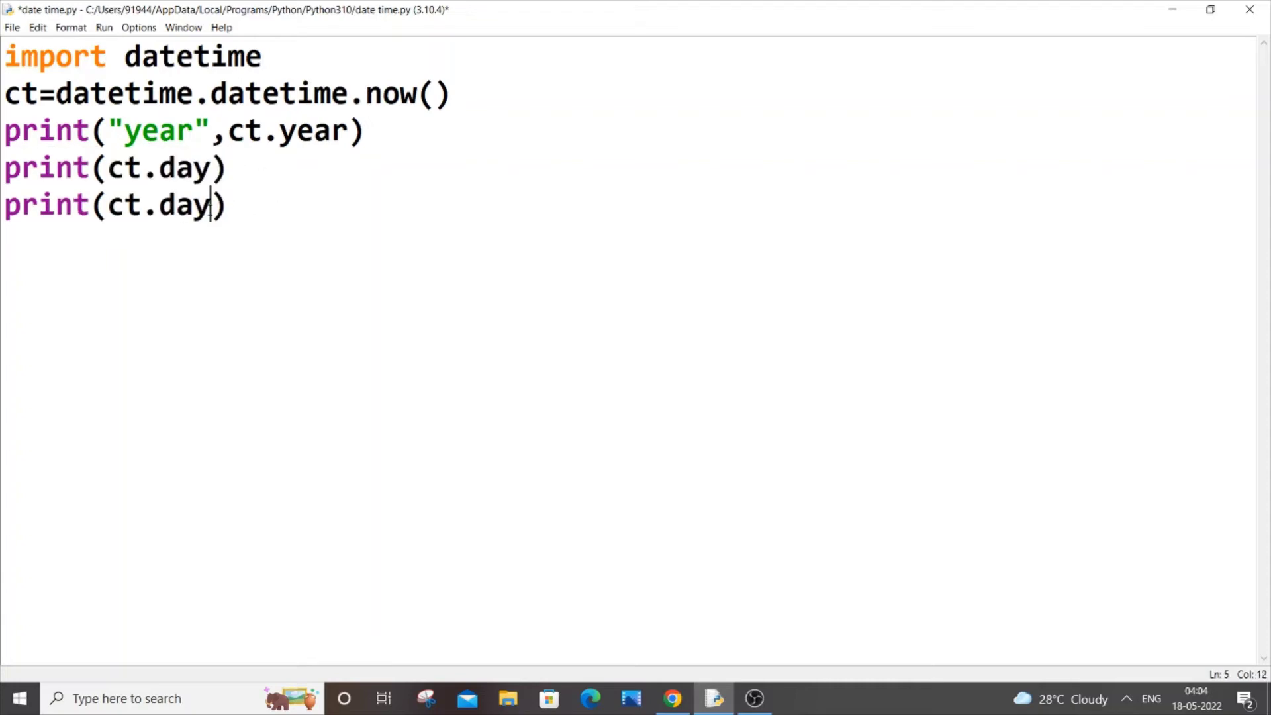
key(BackSpace)
key(BackSpace)
key(BackSpace)
text(mo)
text(nths)
key(BackSpace)
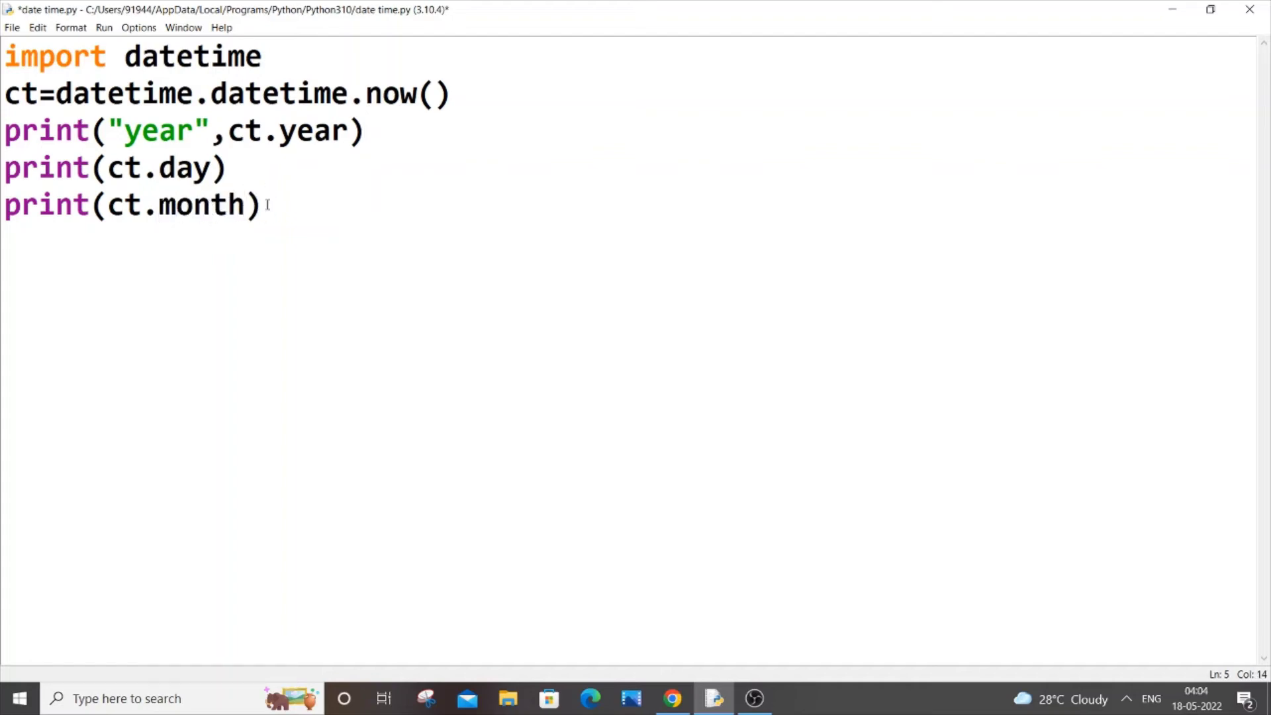
- Duplicate the month line as print(ct.hour) and save the script
drag(264, 206, 2, 209)
key(ctrl+c)
click(269, 209)
key(Return)
key(ctrl+v)
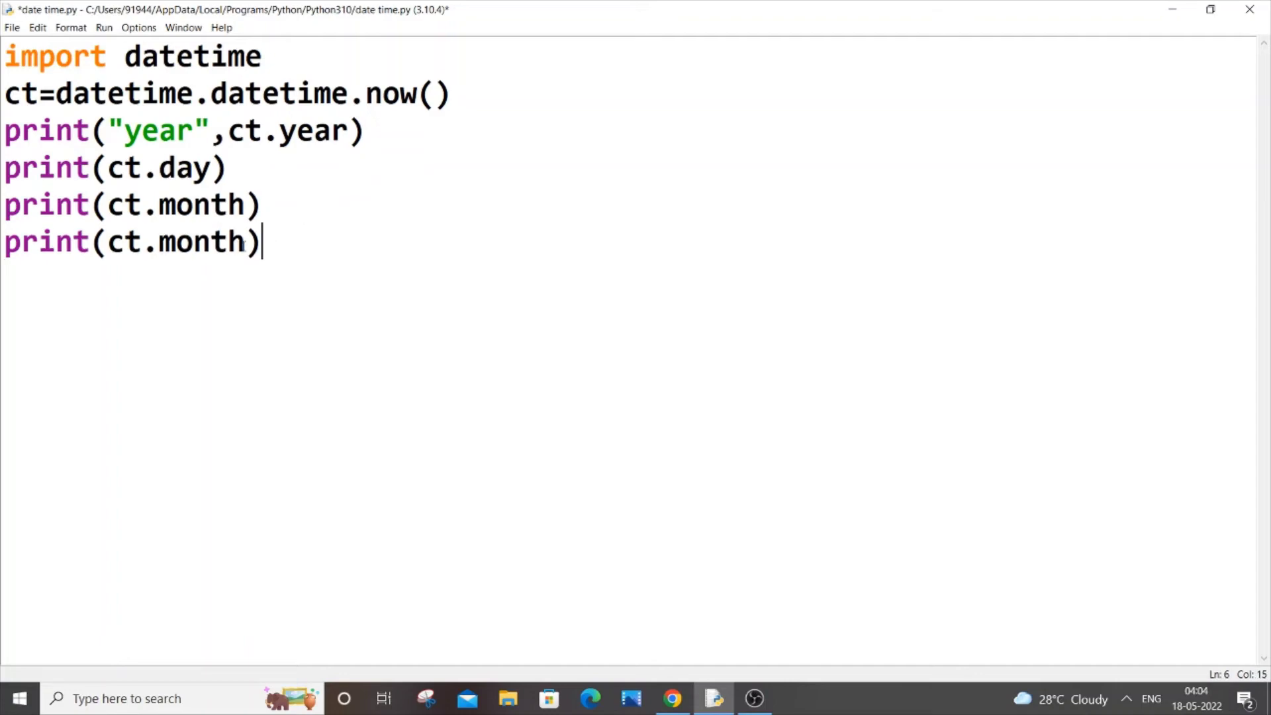
key(Left)
key(BackSpace)
key(BackSpace)
key(BackSpace)
key(BackSpace)
text(h)
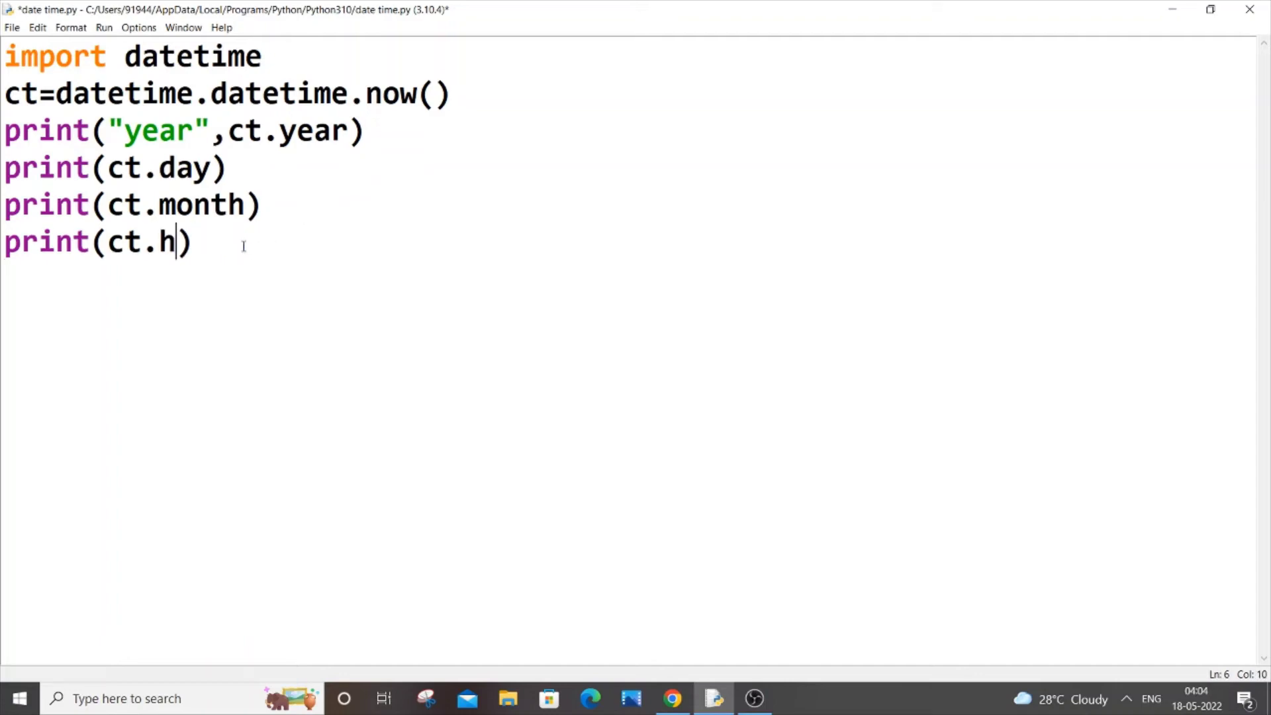
text(our)
click(247, 244)
key(ctrl+s)
- Run the script and view the output: year 2022, then 18, 5 and 4
click(103, 27)
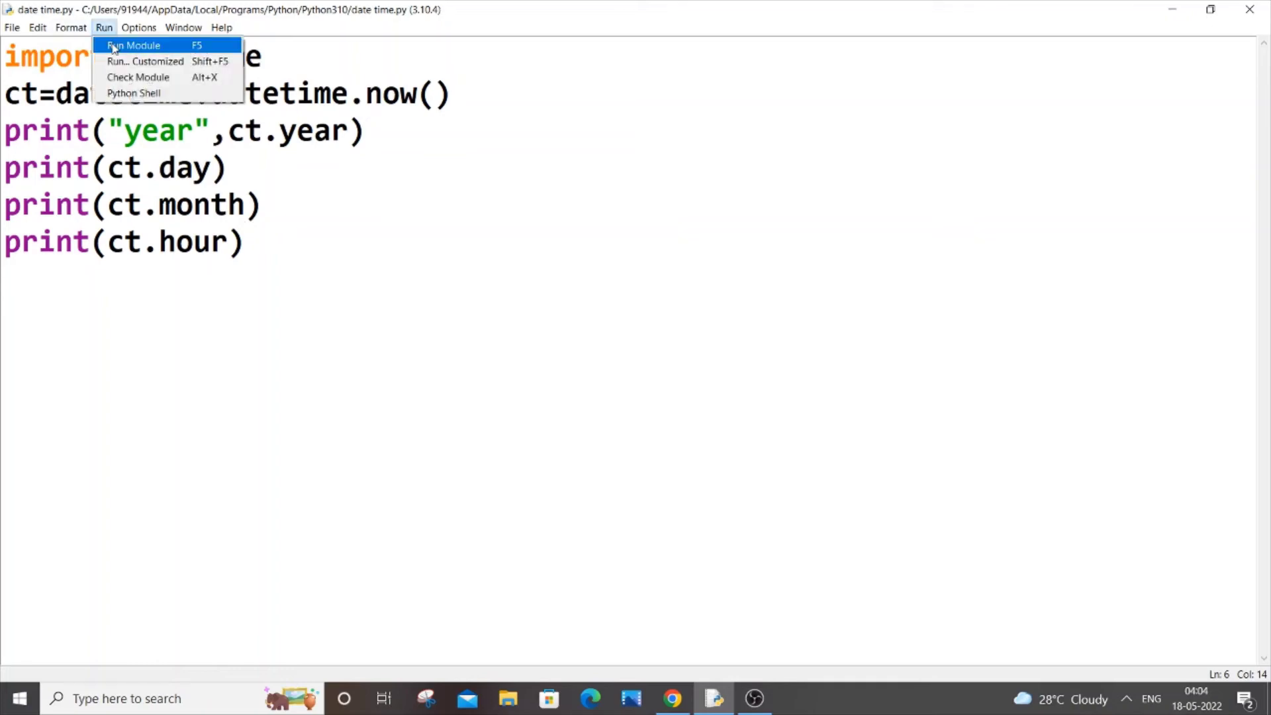
click(133, 45)
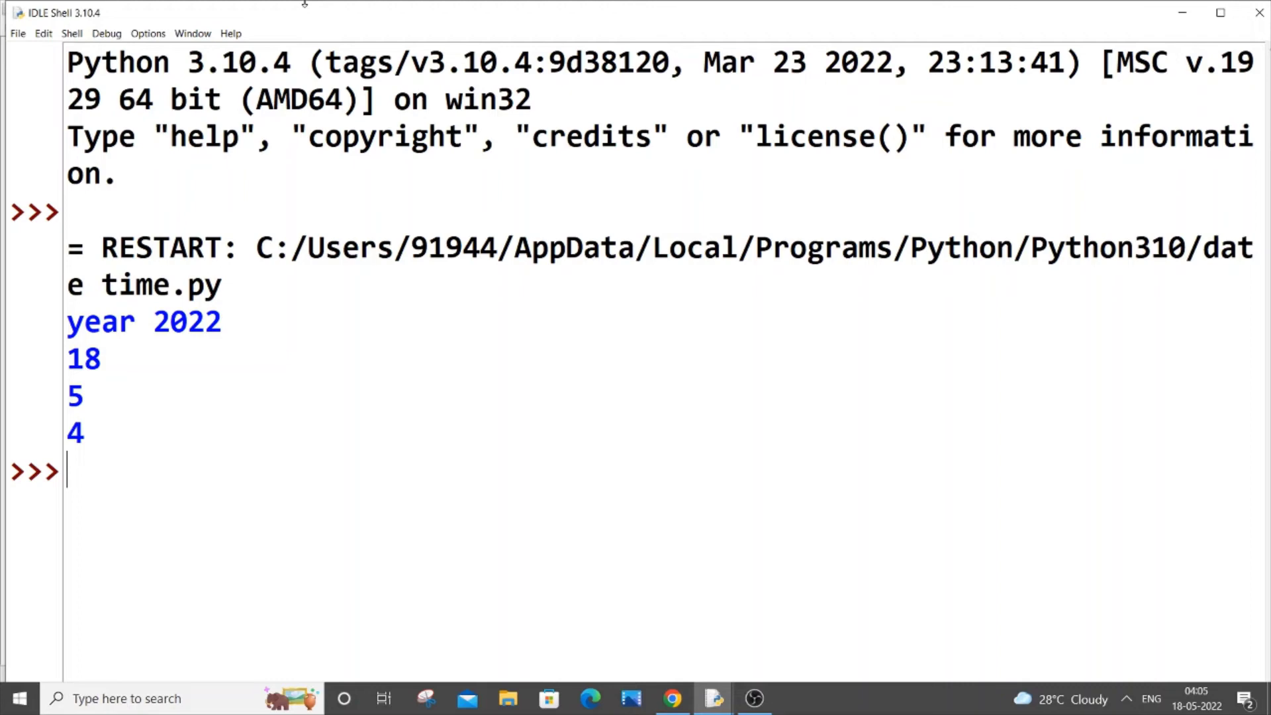
drag(265, 19, 633, 26)
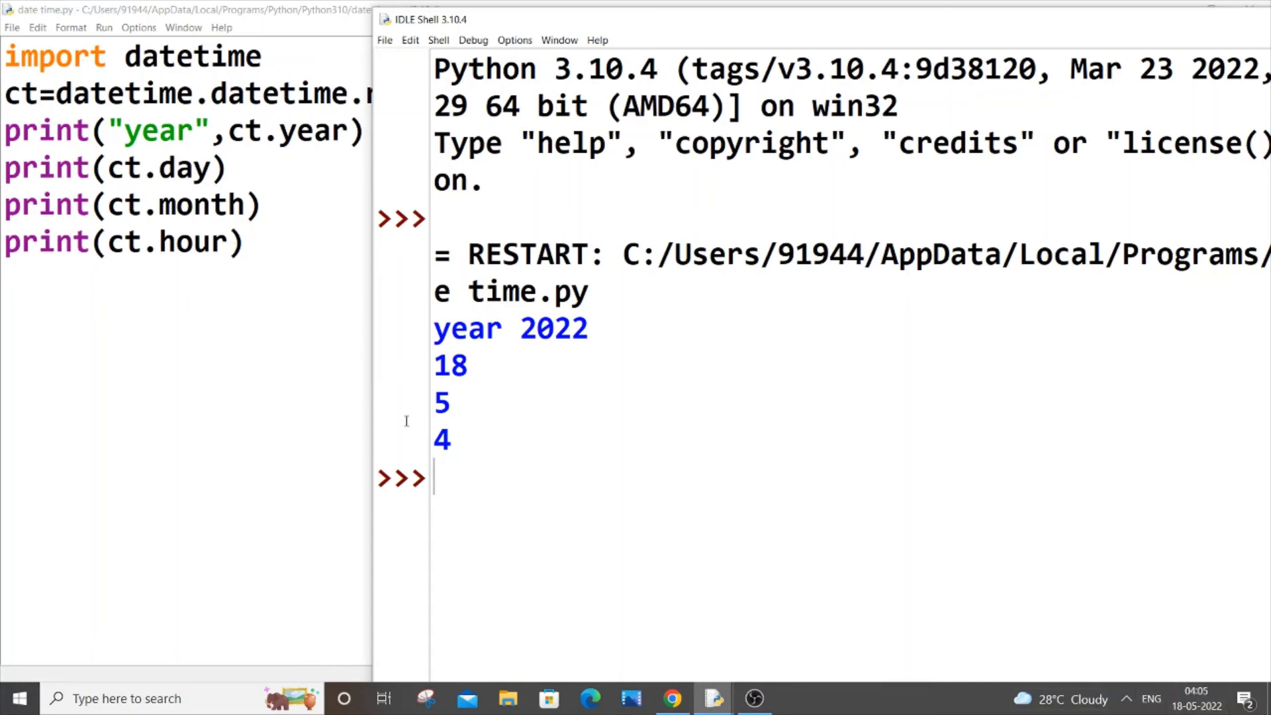
drag(638, 14, 924, 79)
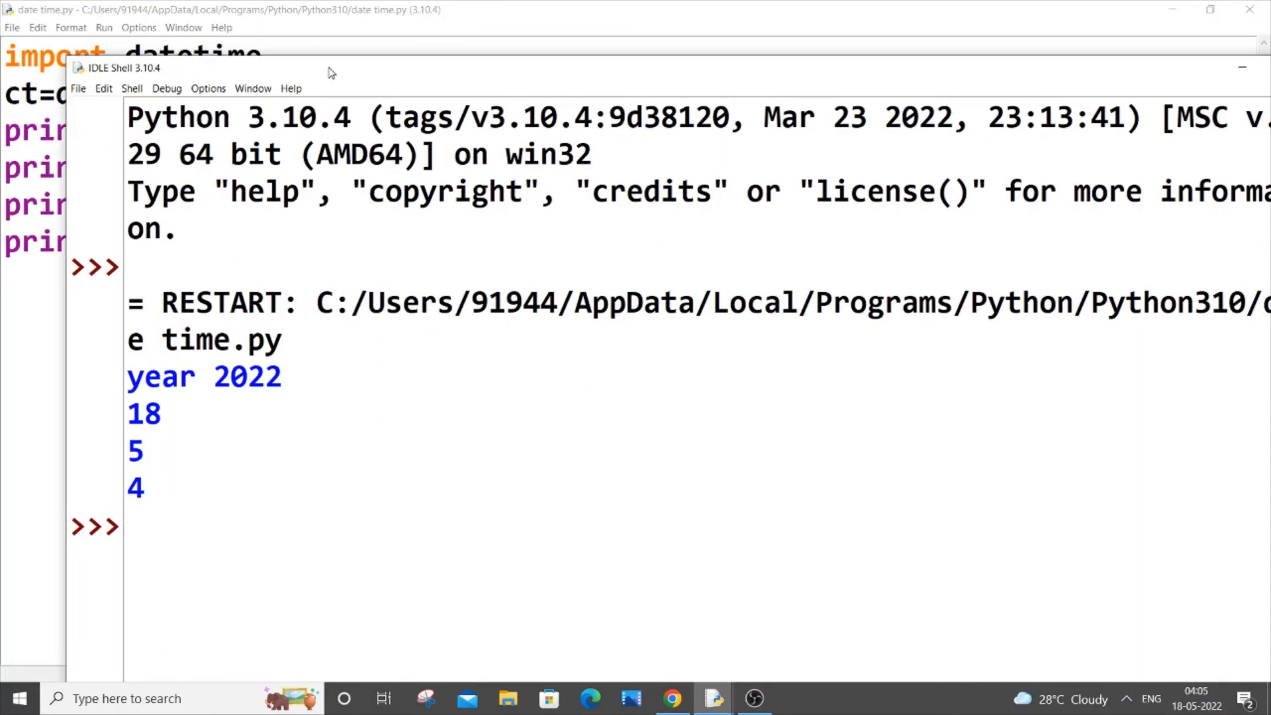
- Close the shell, delete the year, day and month lines, and erase 'hour'
click(1112, 71)
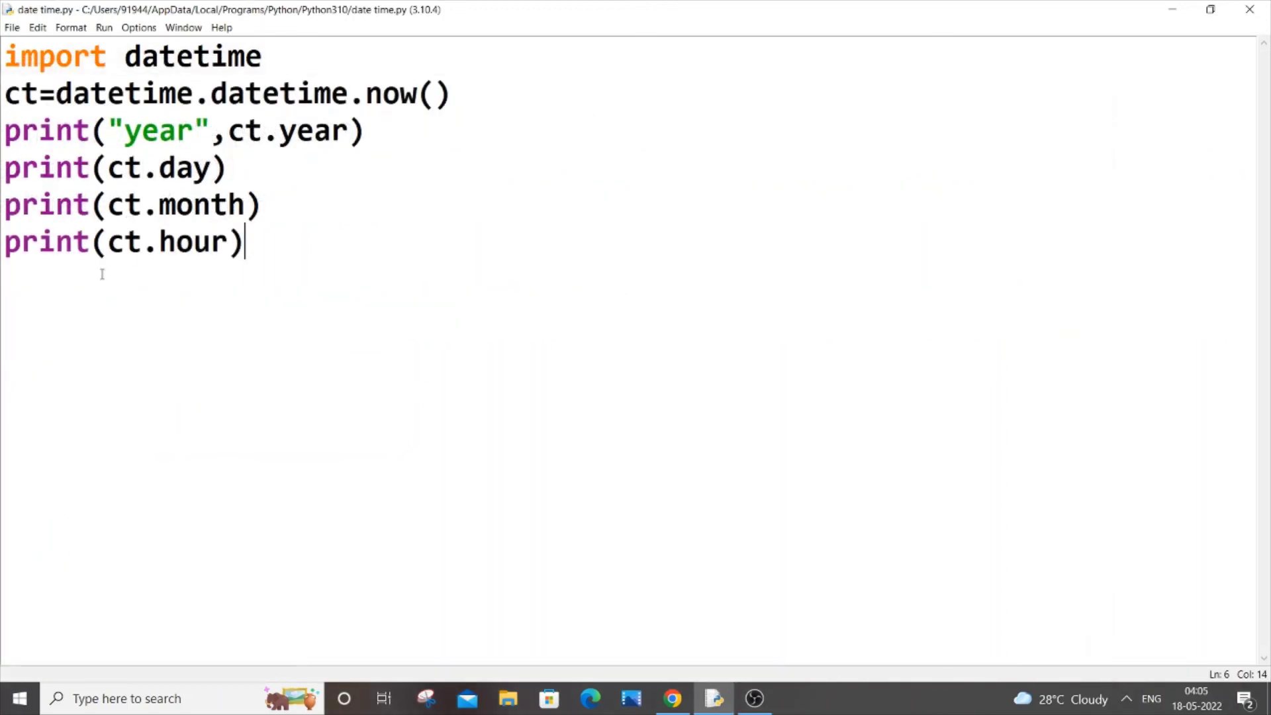
drag(261, 205, 3, 130)
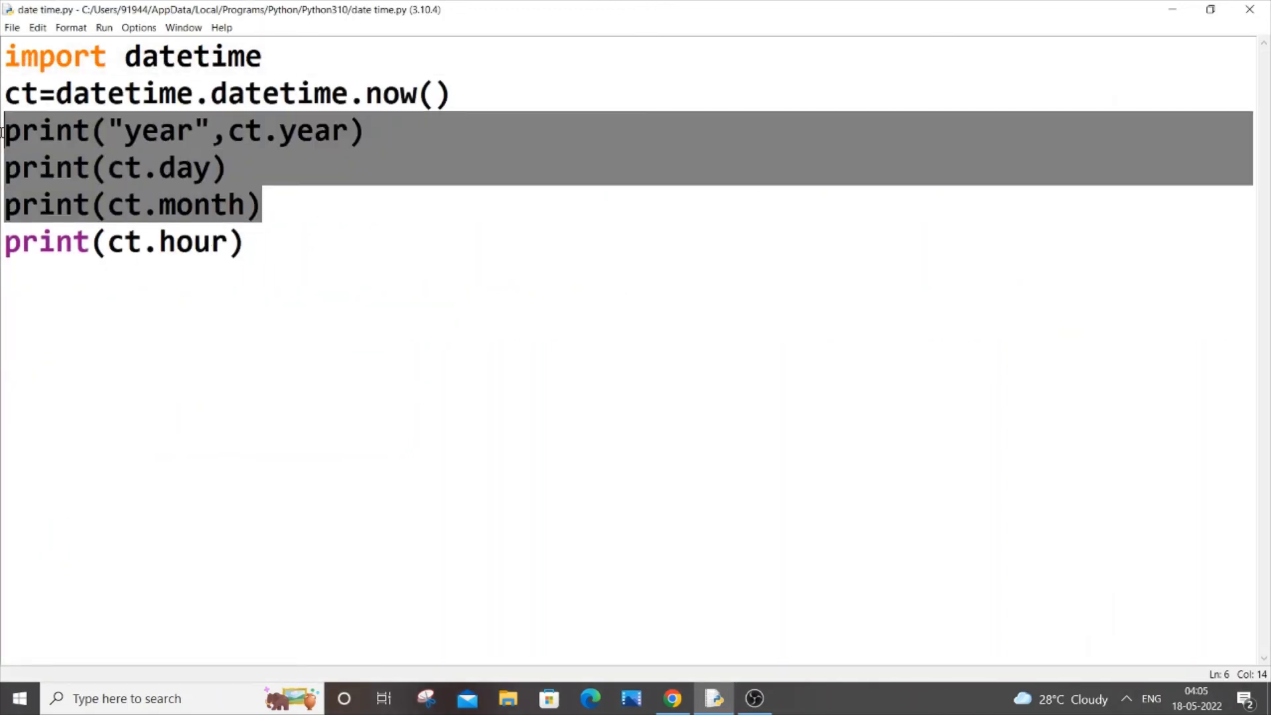
key(Delete)
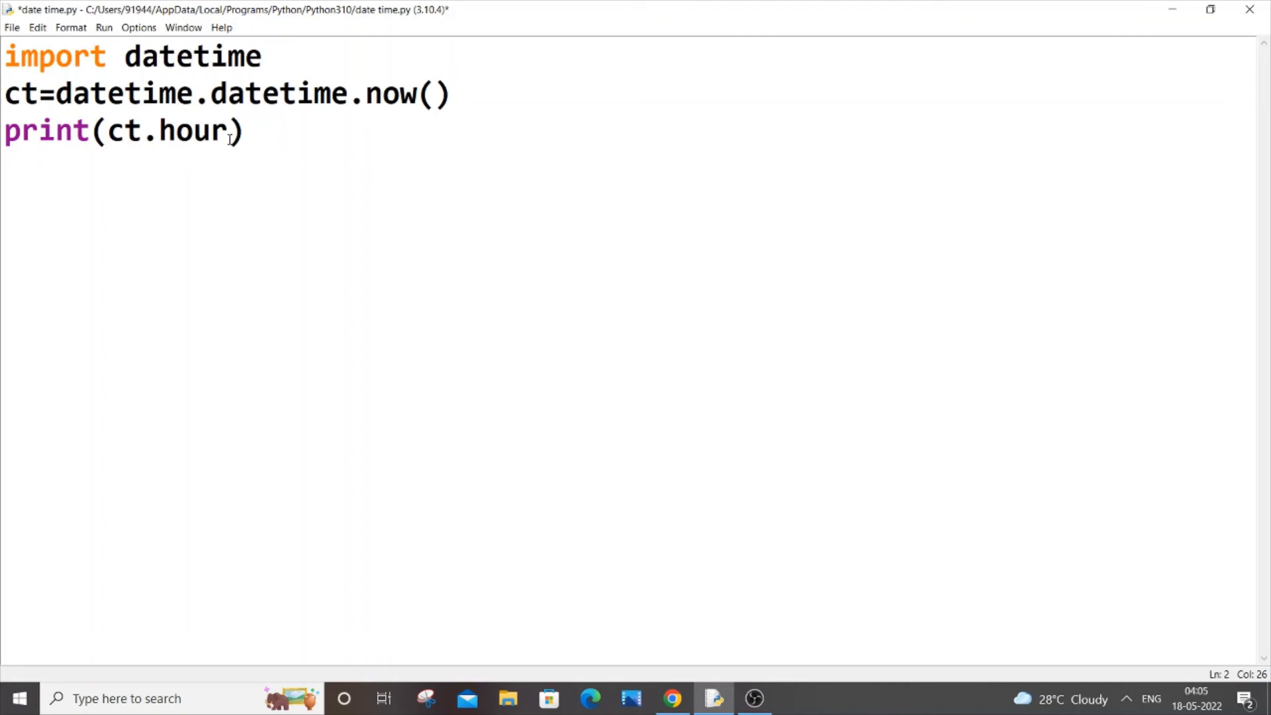
key(BackSpace)
key(BackSpace)
key(BackSpace)
key(BackSpace)
text(sec)
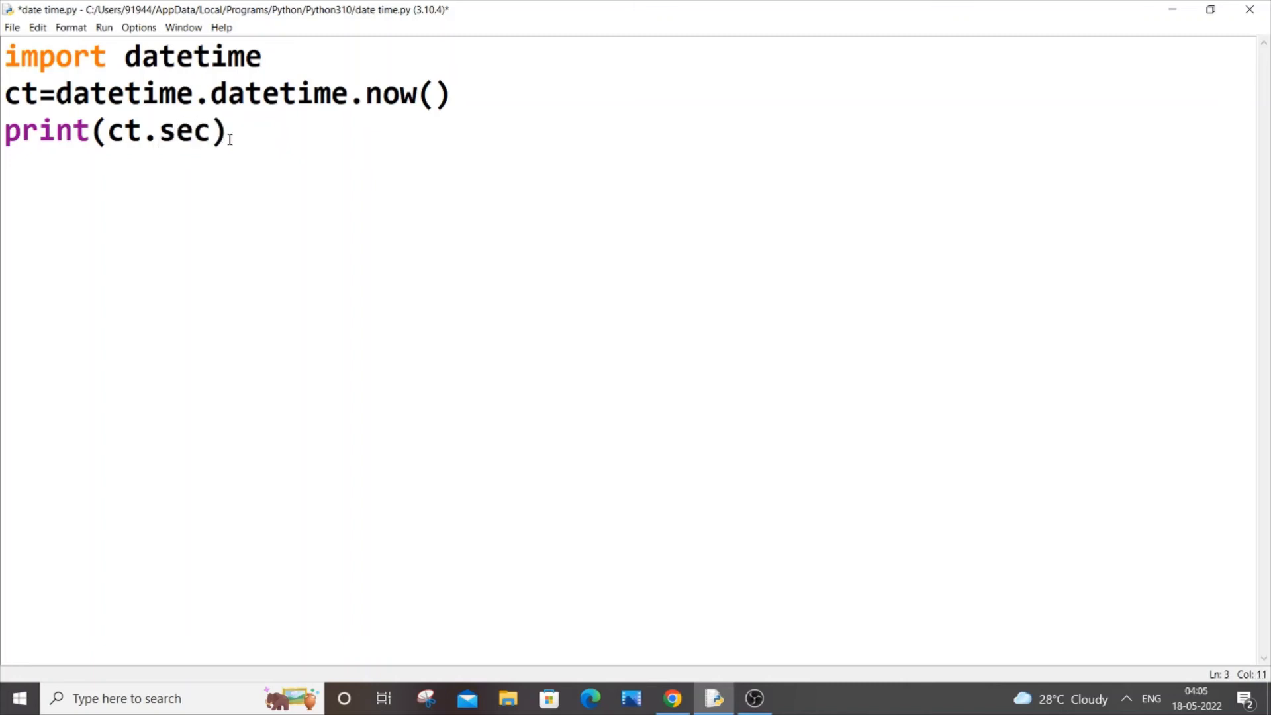
text(ond)
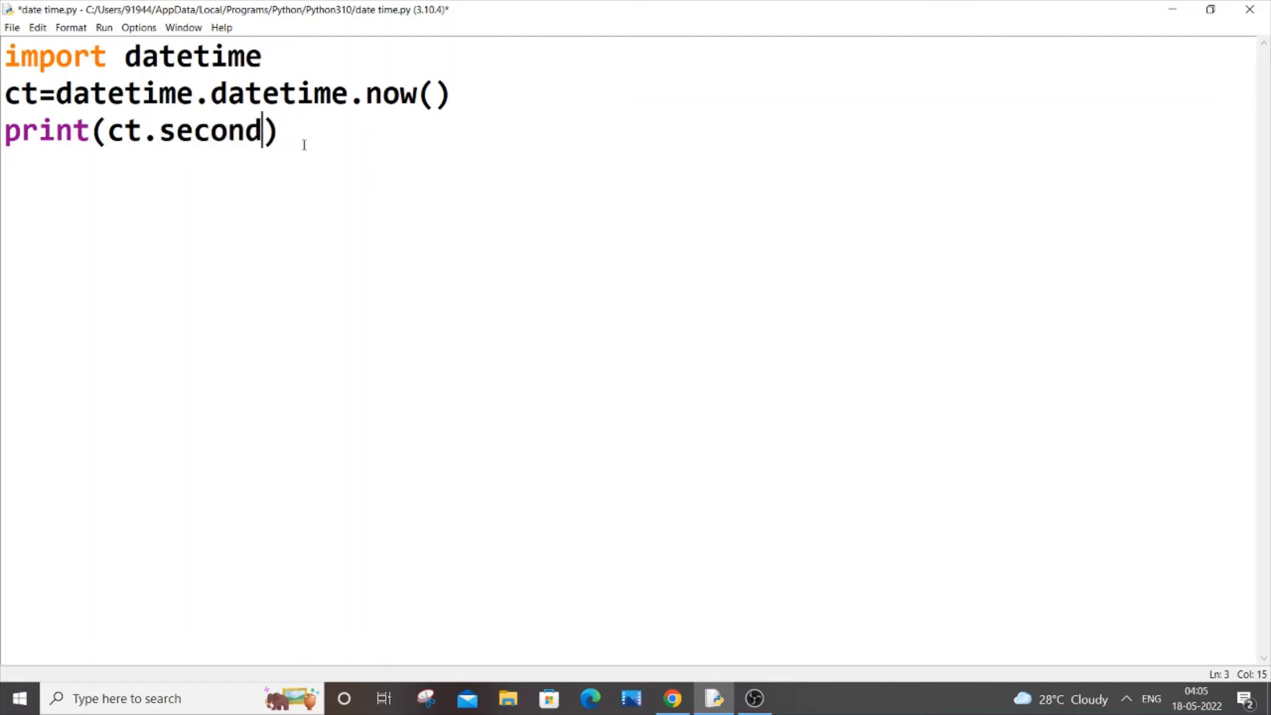
- Duplicate the print(ct.second) line as print(ct.microsecond) and save the script
drag(304, 135, 10, 134)
click(298, 130)
key(Return)
key(ctrl+v)
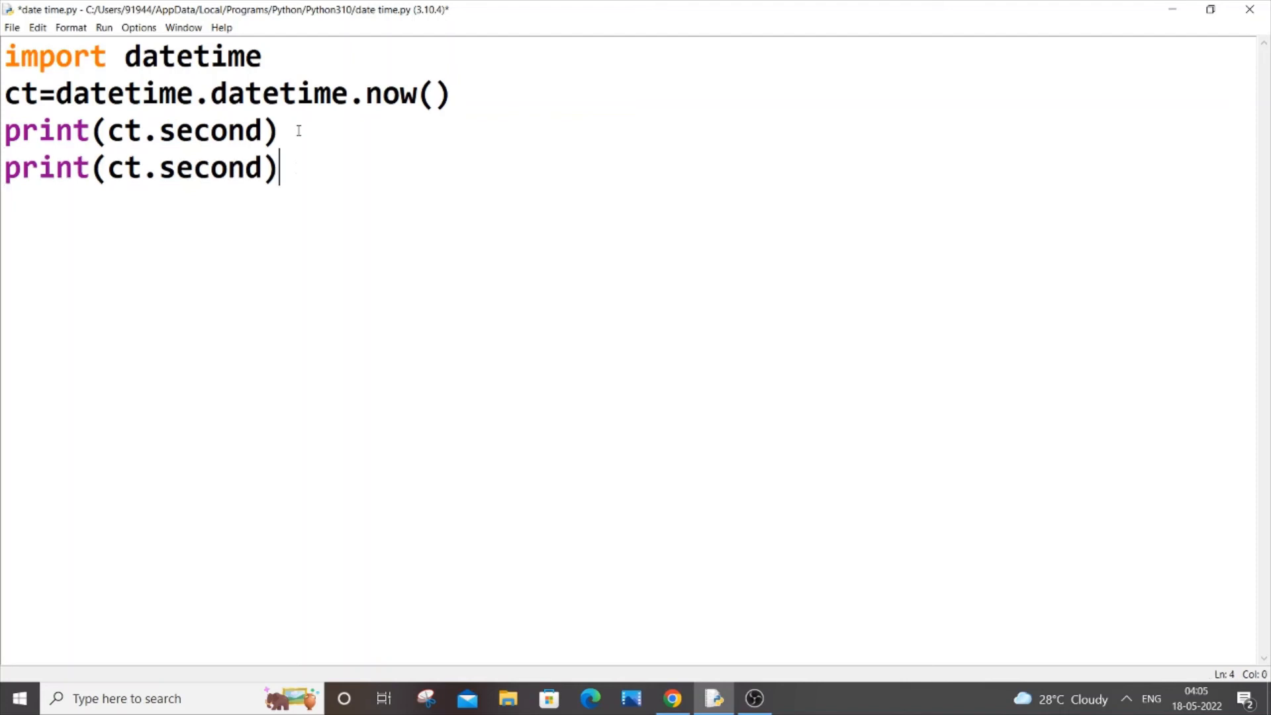
click(159, 168)
text(m)
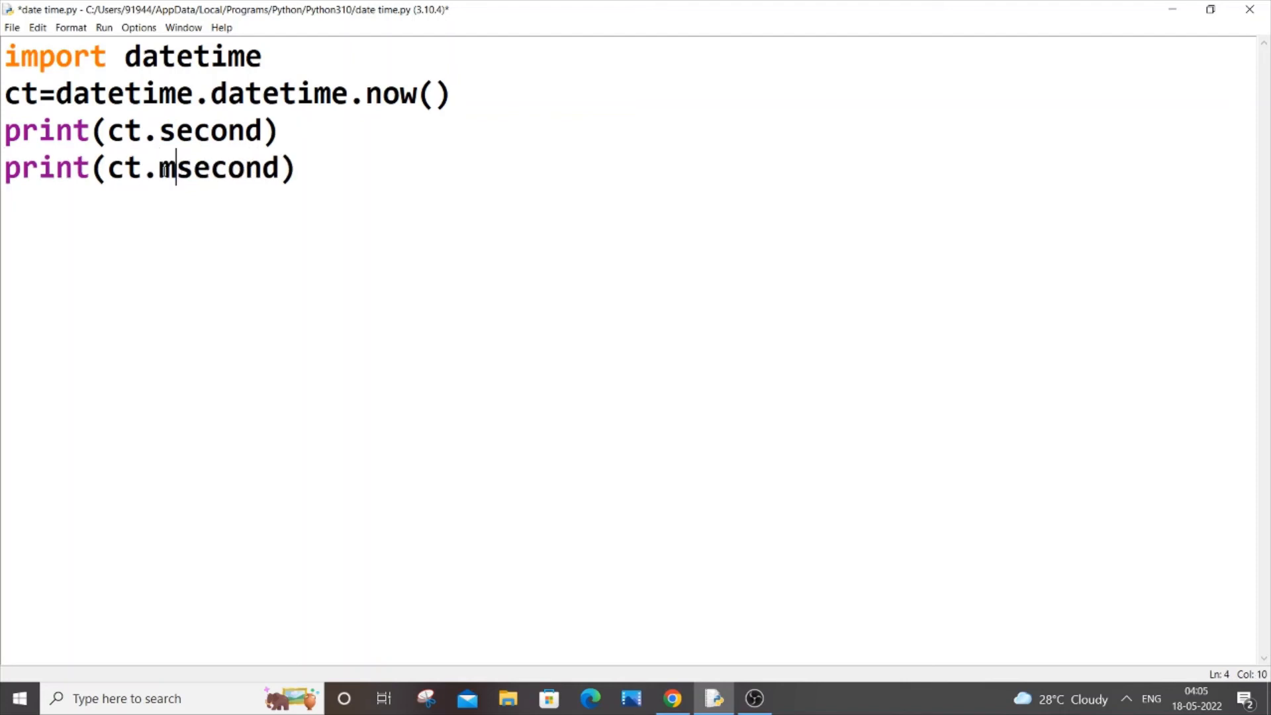
text(icro)
key(ctrl+s)
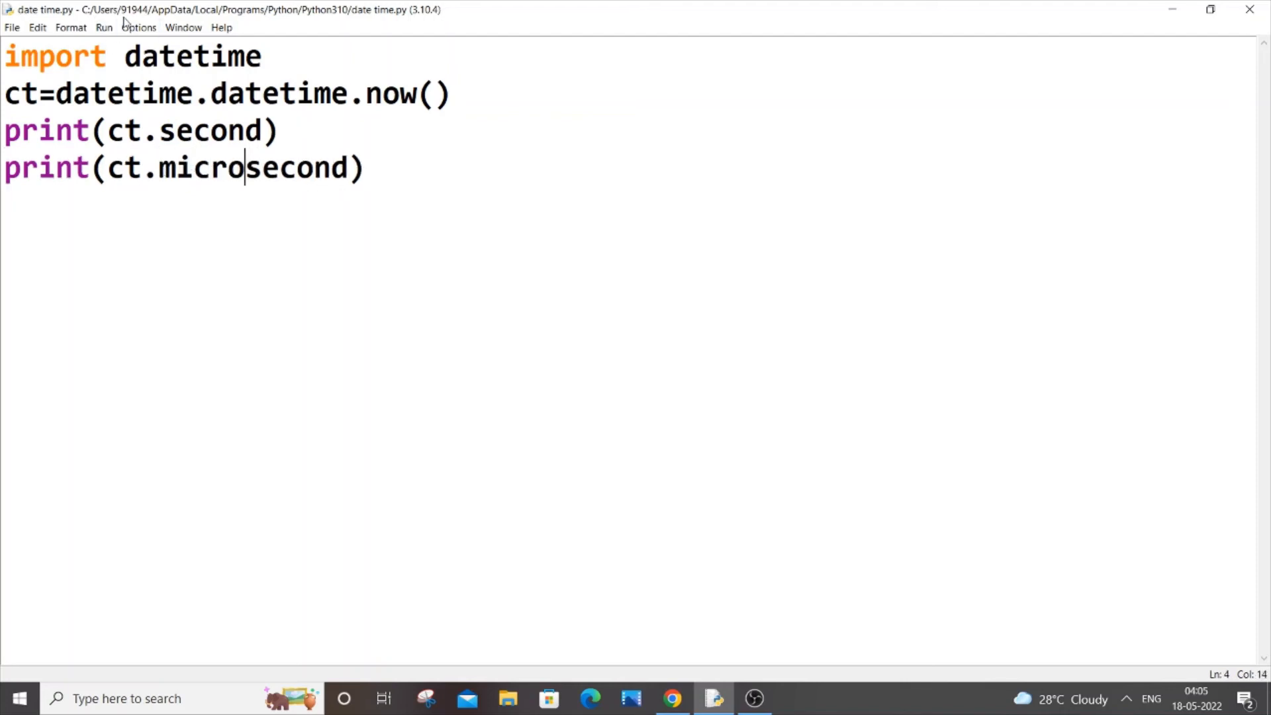
- Run the updated script, check the 30 and 120440 output, and close the shell
click(104, 27)
click(122, 47)
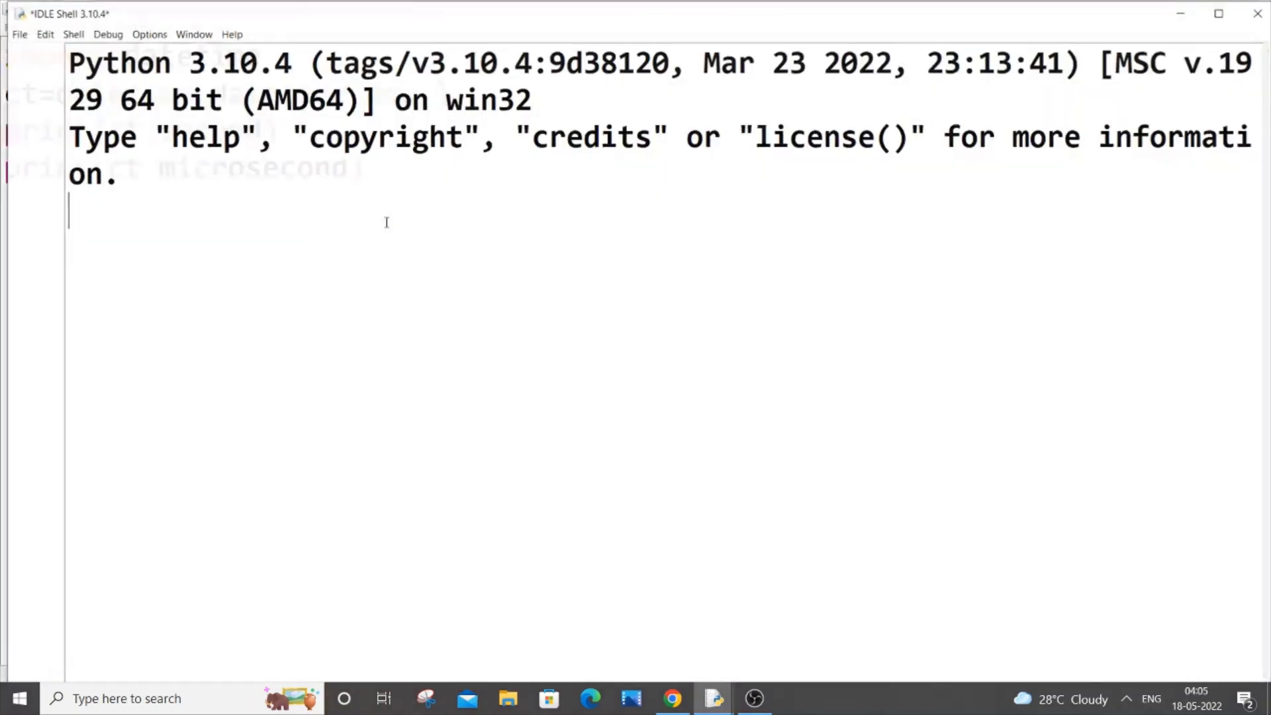
drag(320, 360, 66, 269)
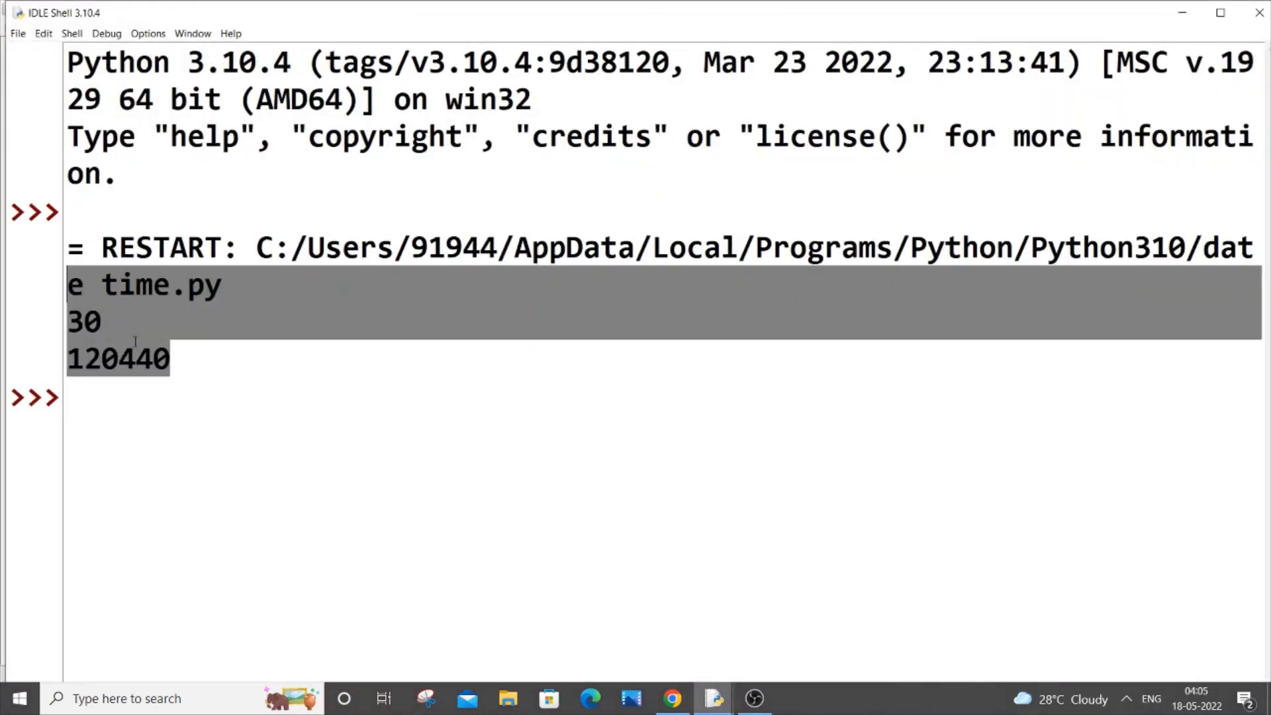
click(255, 441)
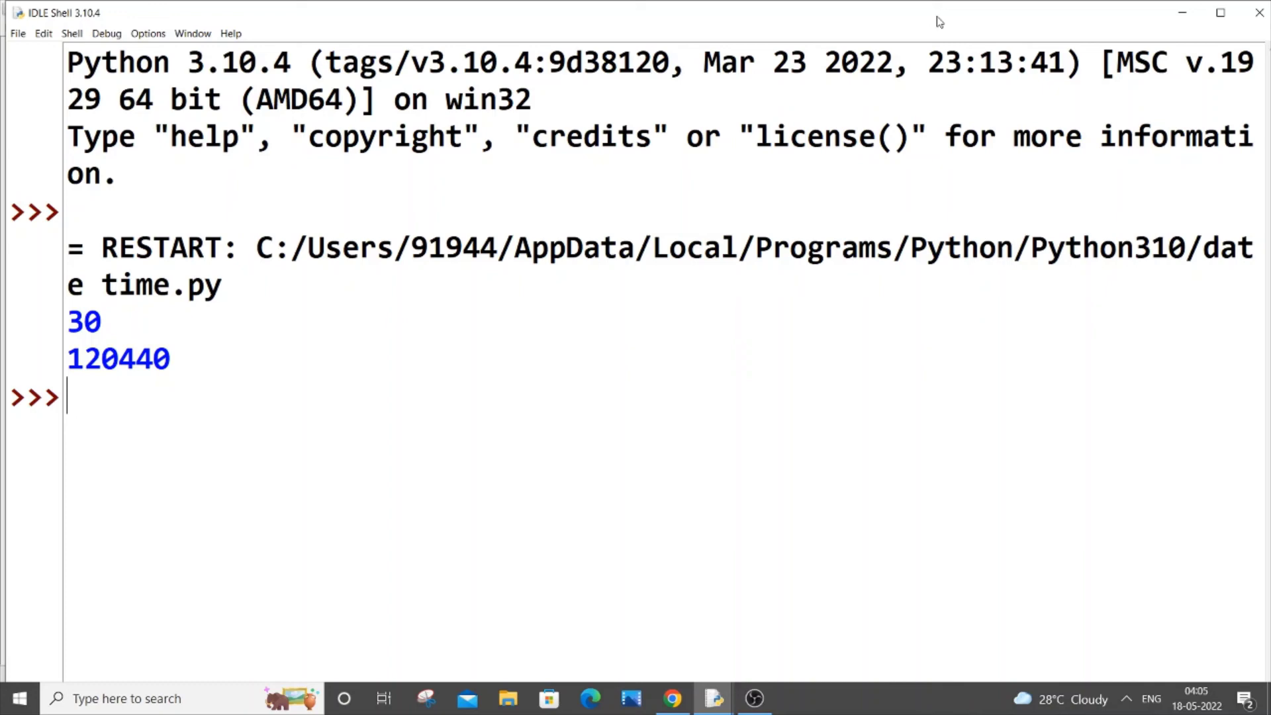
drag(939, 21, 864, 163)
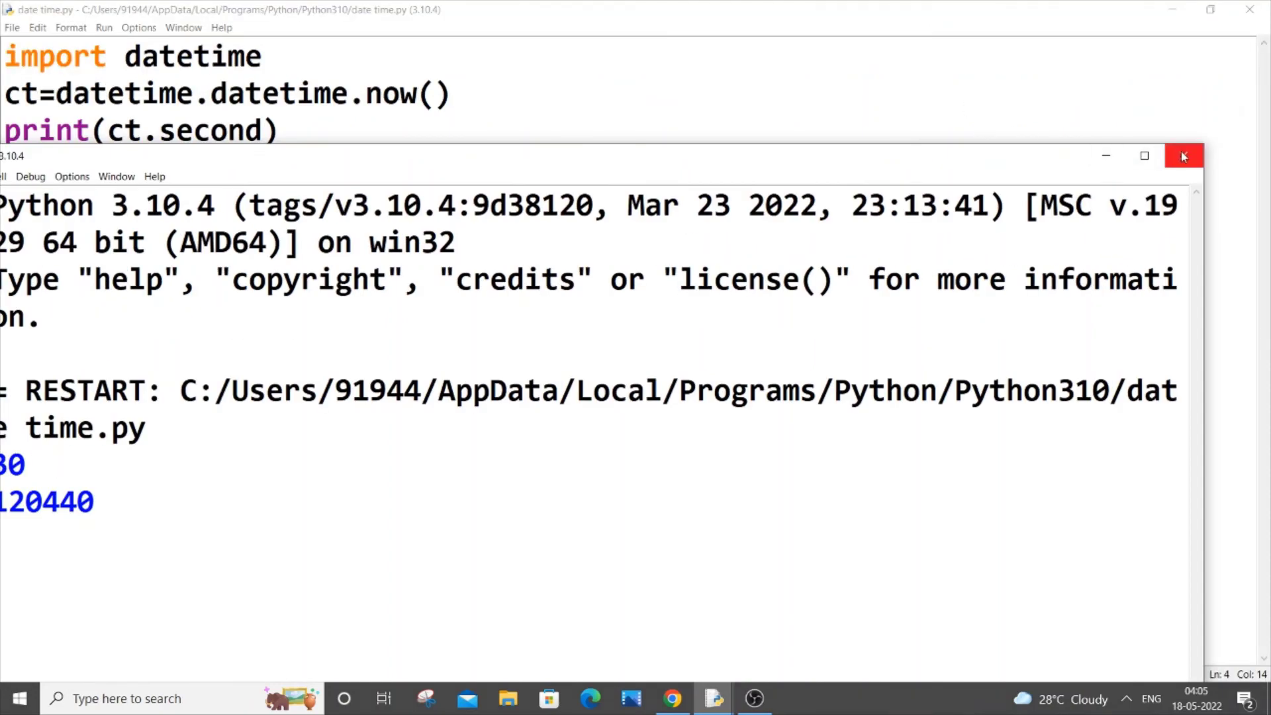
click(1106, 156)
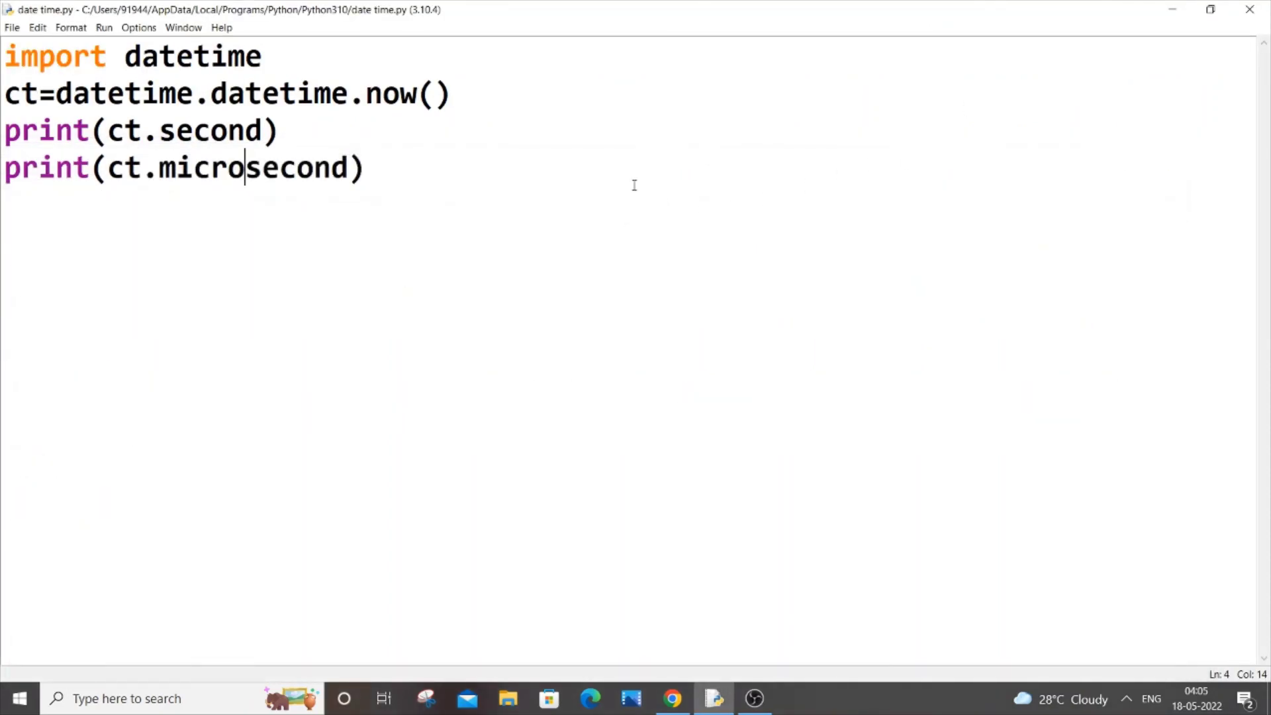